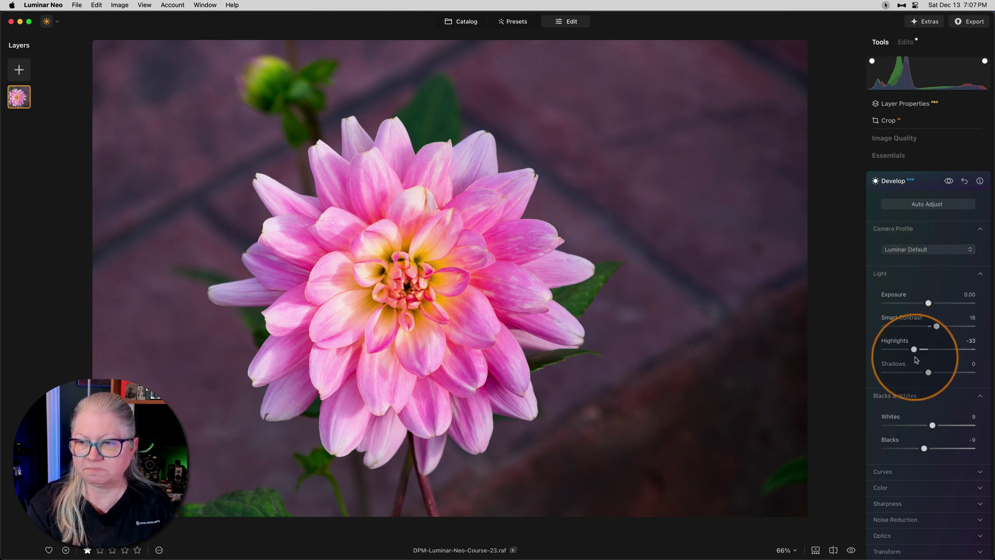
- Toggle the dahlia's Develop adjustments off and on to compare, then review and collapse Develop
{"action": "left_click", "coordinate": [949, 181]}
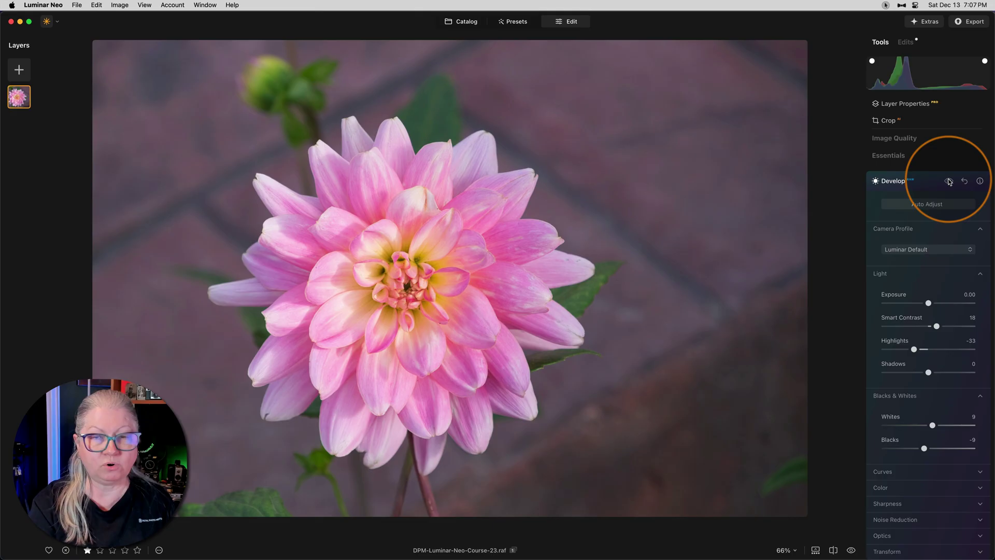
{"action": "left_click", "coordinate": [949, 181]}
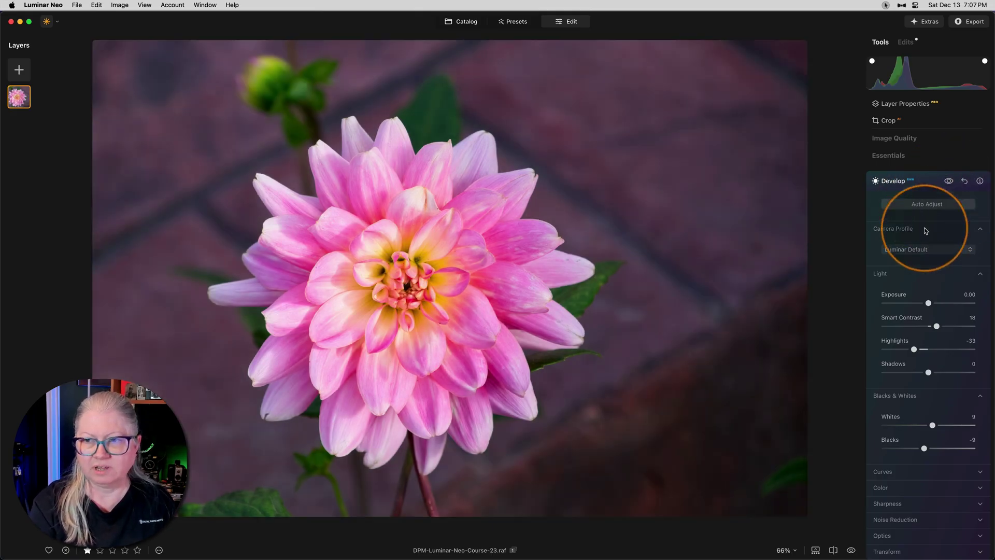
{"action": "left_click", "coordinate": [916, 183]}
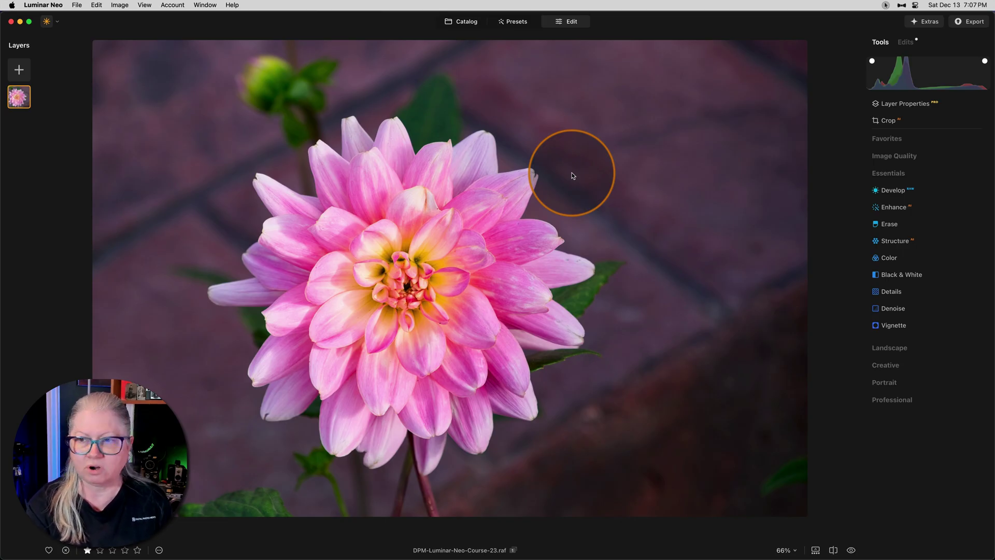
{"action": "left_click", "coordinate": [899, 193]}
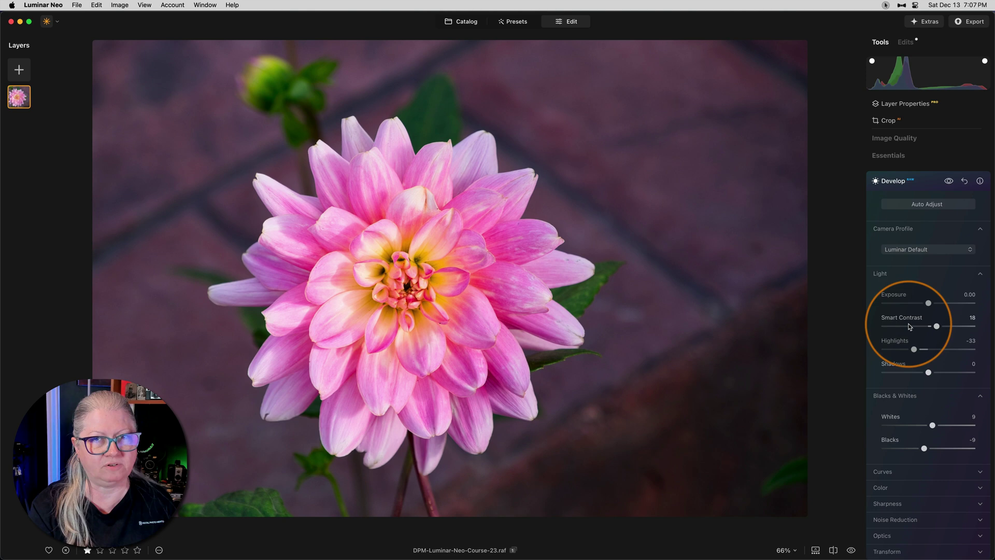
{"action": "left_click", "coordinate": [899, 183]}
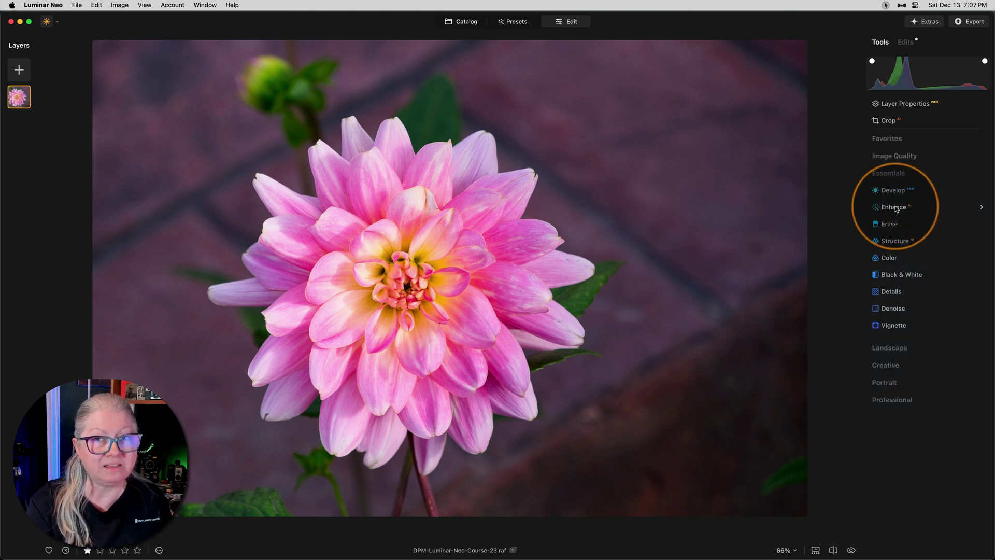
- Set the Structure Amount to 18 and give it an Object Select mask
{"action": "left_click", "coordinate": [887, 241]}
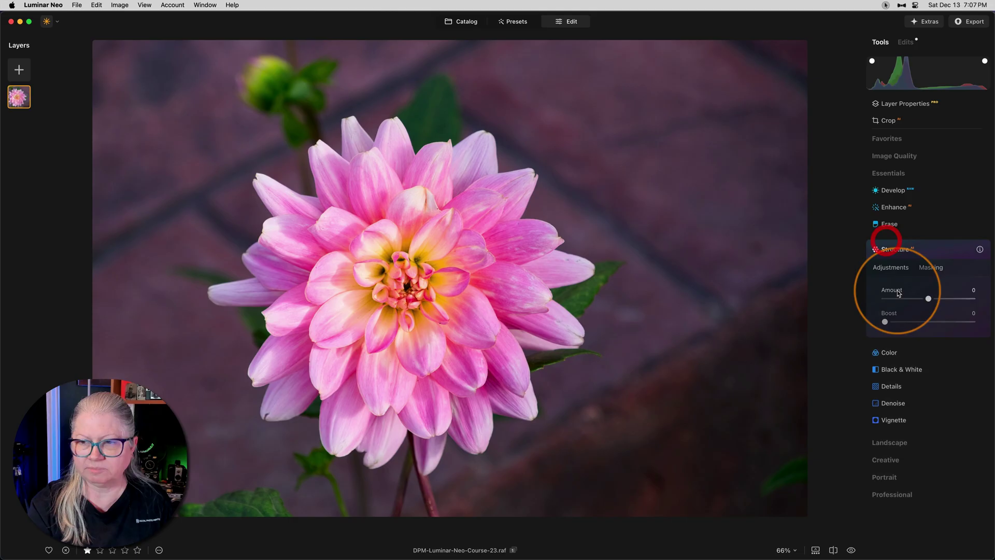
{"action": "left_click_drag", "start_coordinate": [929, 299], "coordinate": [937, 300]}
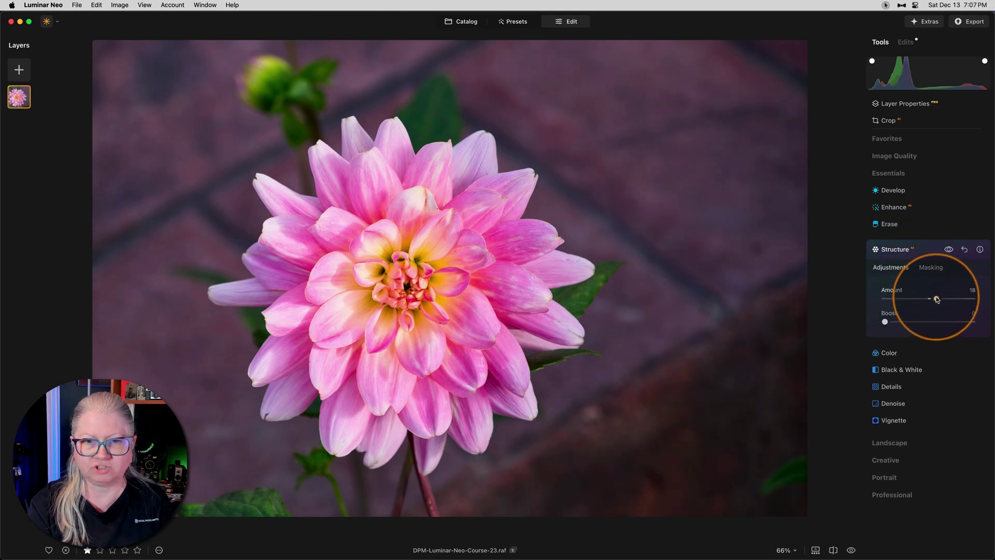
{"action": "left_click", "coordinate": [930, 268]}
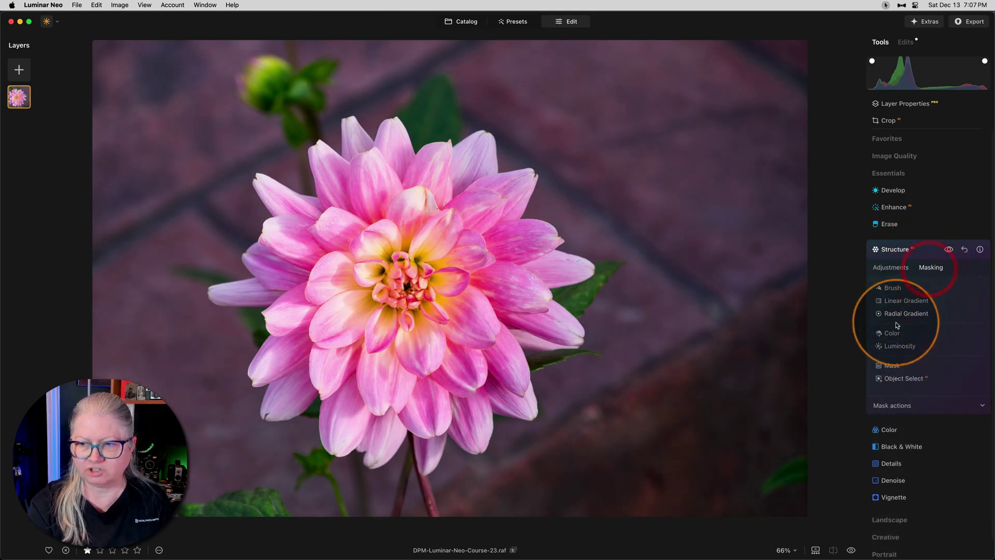
{"action": "left_click", "coordinate": [892, 365]}
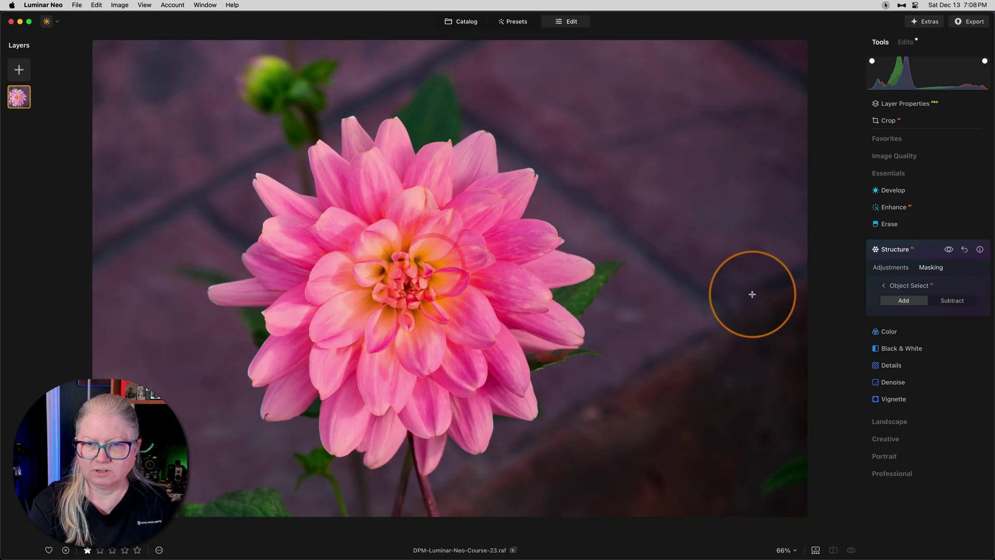
{"action": "left_click", "coordinate": [911, 289]}
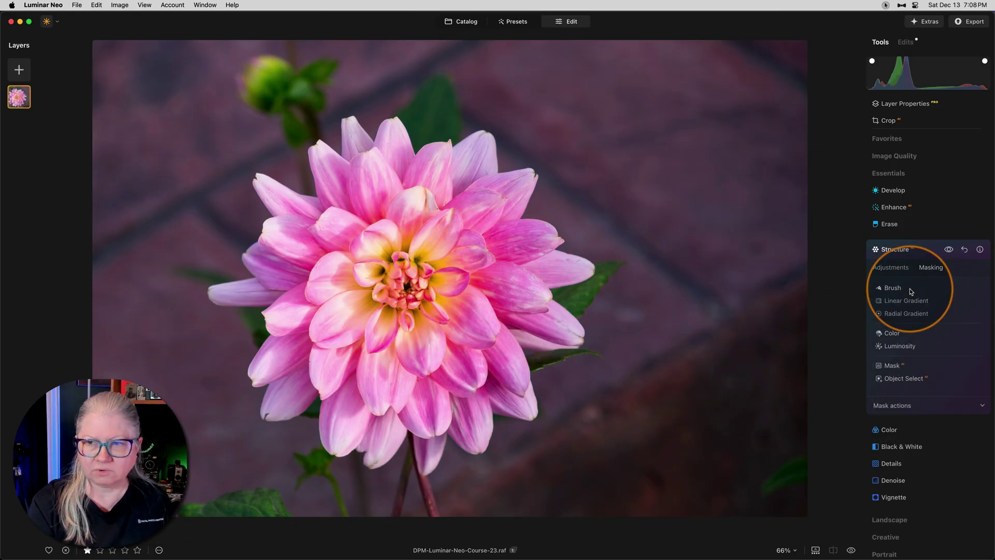
{"action": "left_click", "coordinate": [929, 252]}
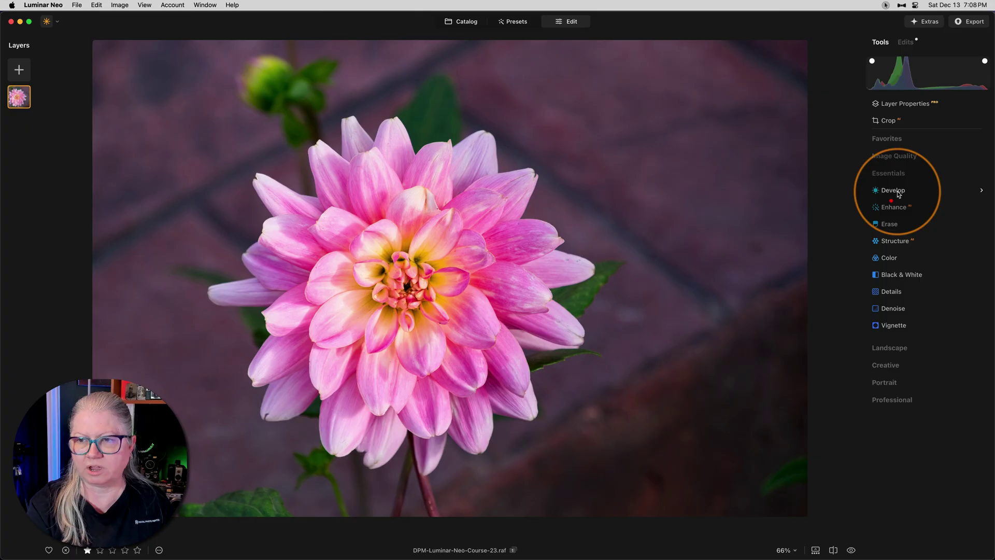
- Lower Develop Exposure to -0.76 and subtract the dahlia from its Object Select mask
{"action": "left_click", "coordinate": [893, 190]}
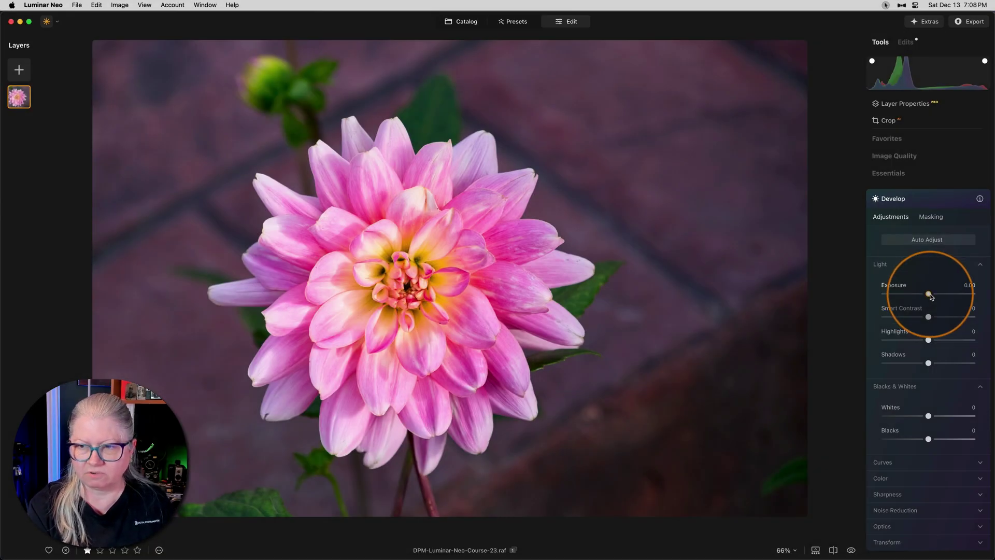
{"action": "left_click_drag", "start_coordinate": [928, 294], "coordinate": [922, 294]}
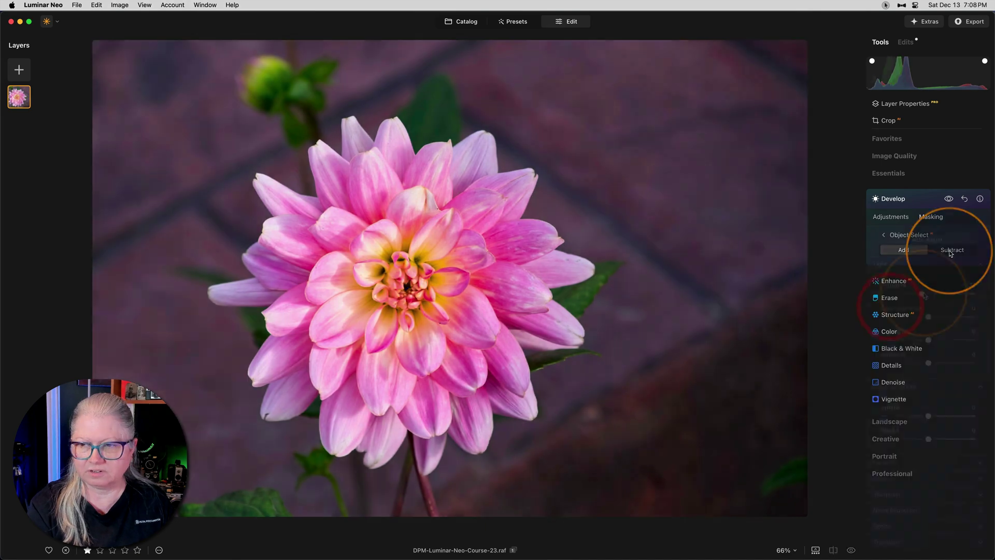
{"action": "left_click", "coordinate": [951, 251]}
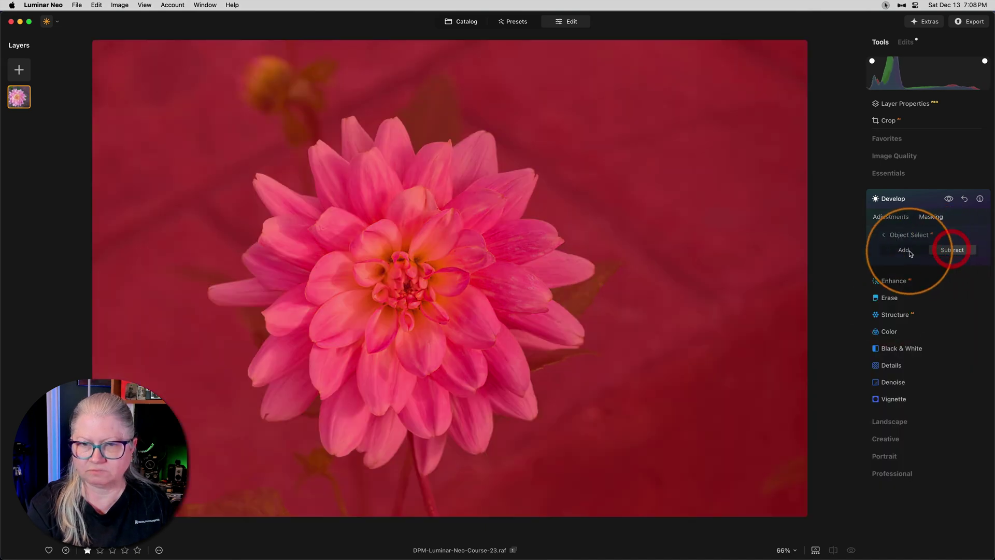
{"action": "left_click", "coordinate": [474, 251]}
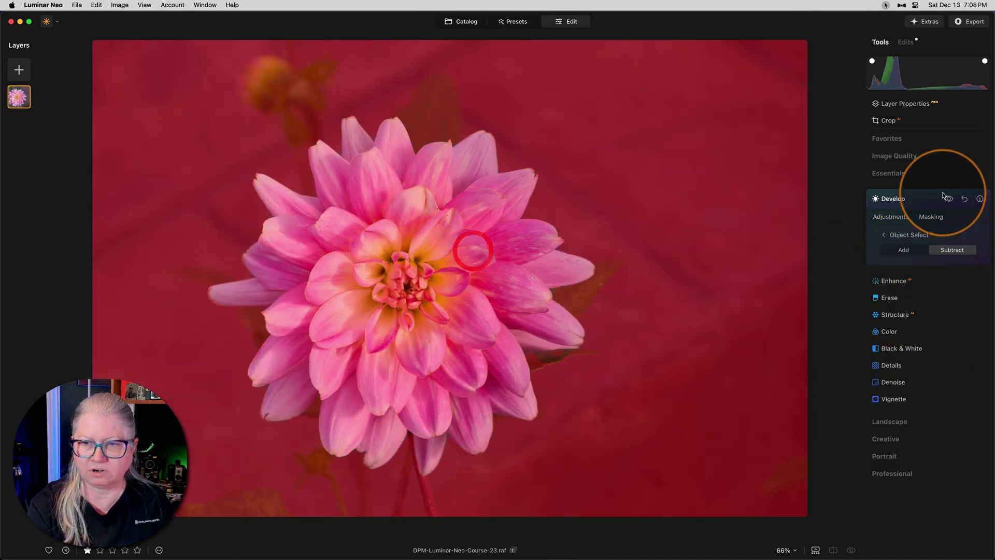
{"action": "left_click", "coordinate": [931, 216]}
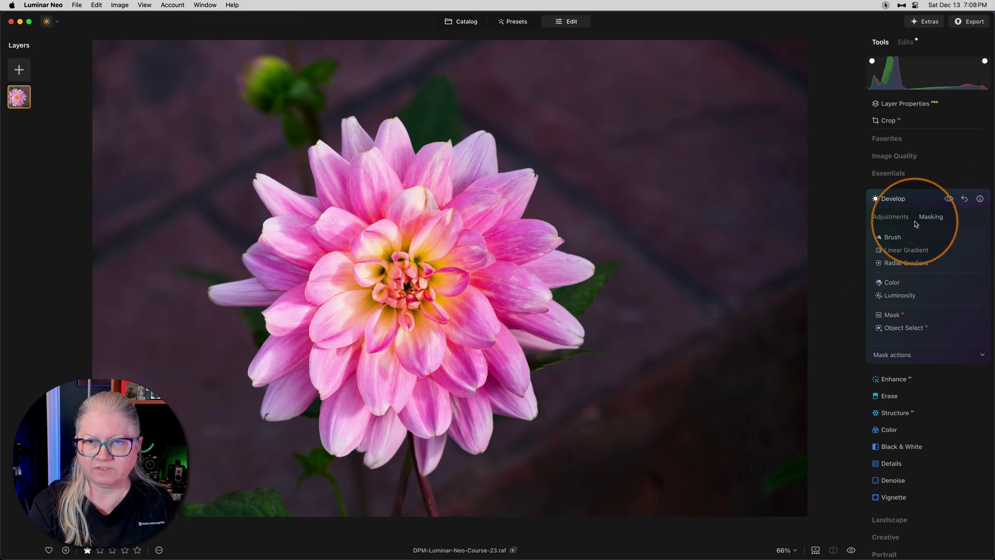
{"action": "left_click", "coordinate": [897, 217]}
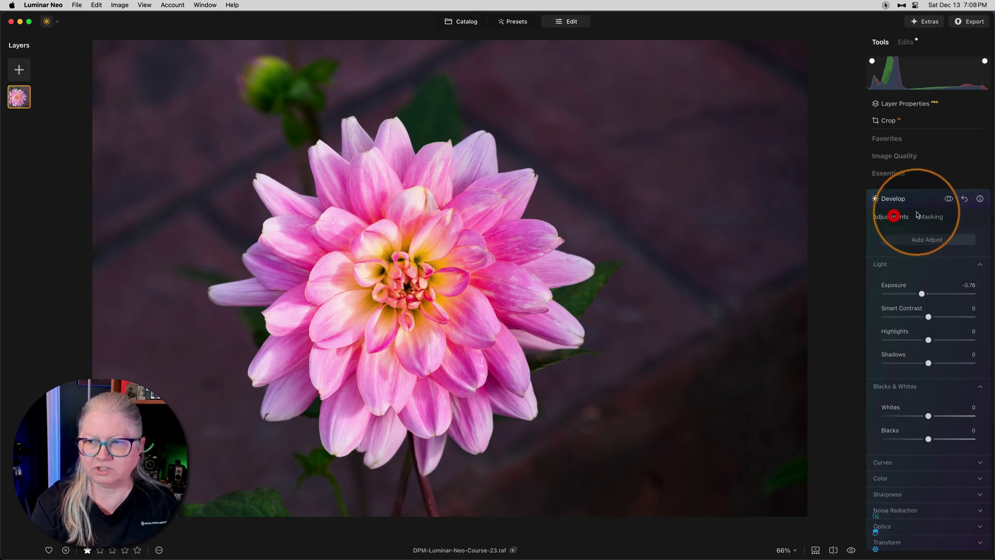
- Toggle the masked Develop edit off and on to compare, then collapse Develop
{"action": "left_click", "coordinate": [948, 199]}
{"action": "left_click", "coordinate": [948, 200]}
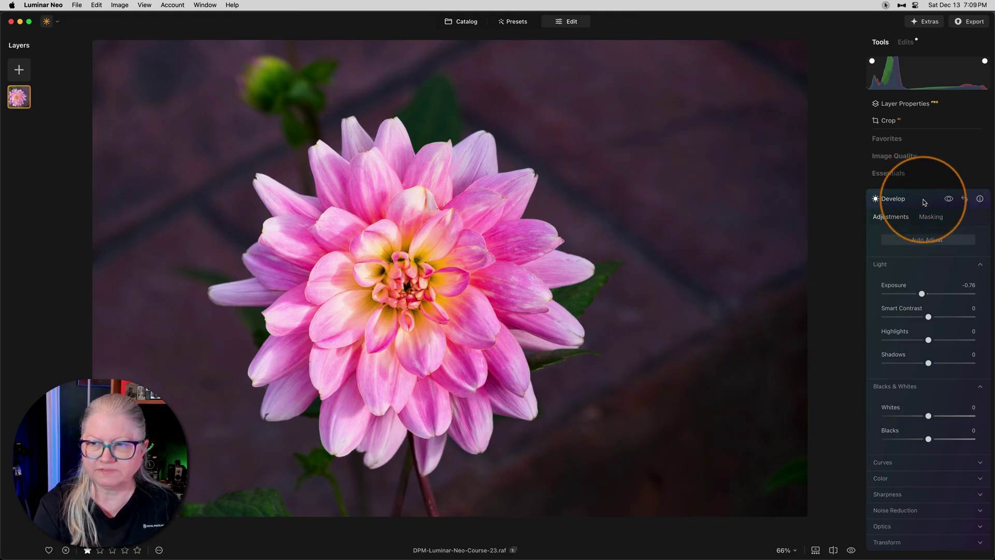
{"action": "left_click", "coordinate": [923, 201]}
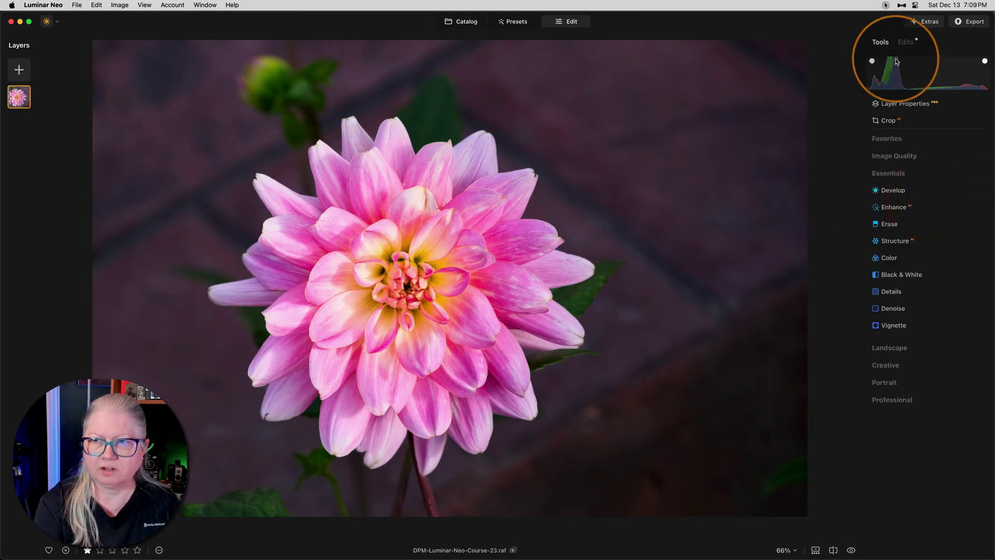
{"action": "left_click", "coordinate": [906, 43]}
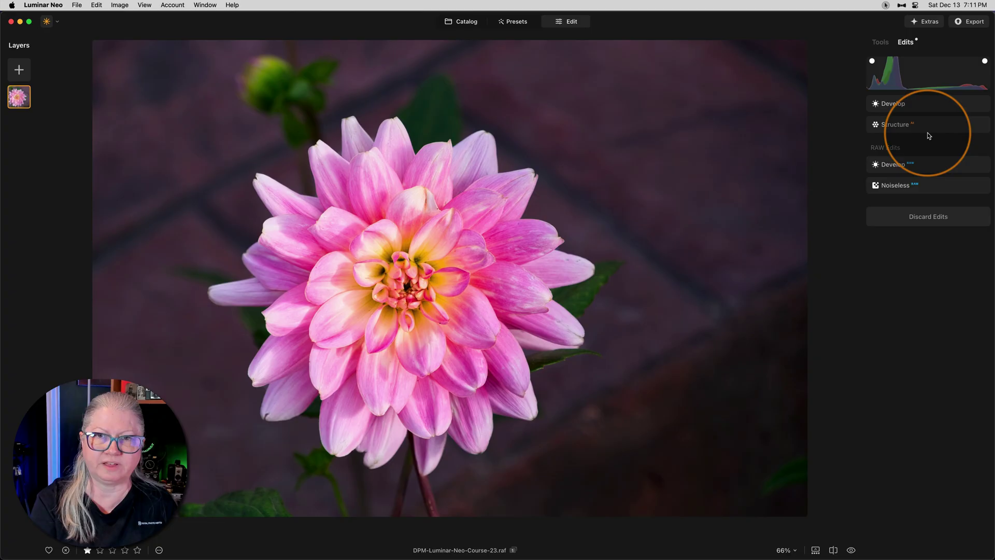
{"action": "left_click", "coordinate": [880, 42]}
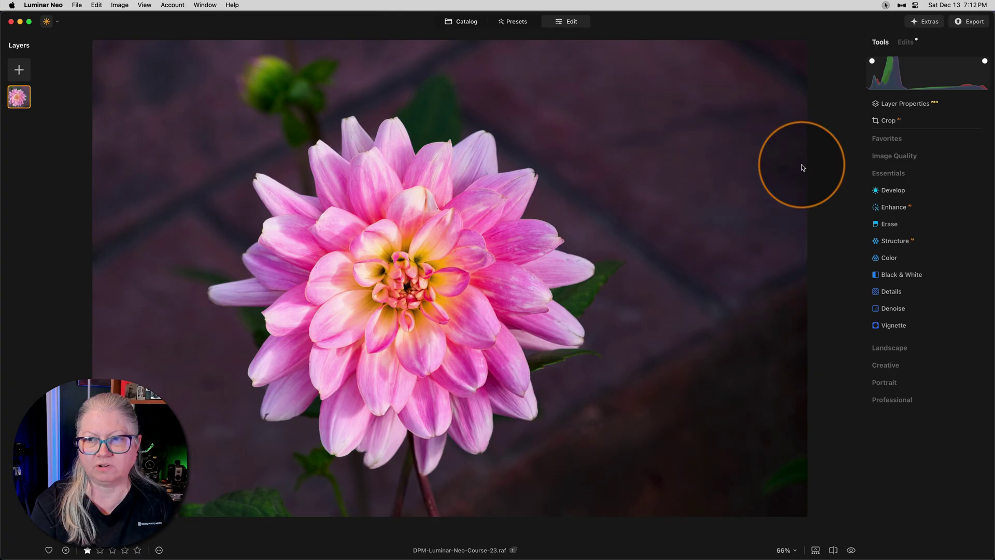
- Open the RAW Develop edit from the applied edits list and show its Camera Profile choices
{"action": "left_click", "coordinate": [893, 191]}
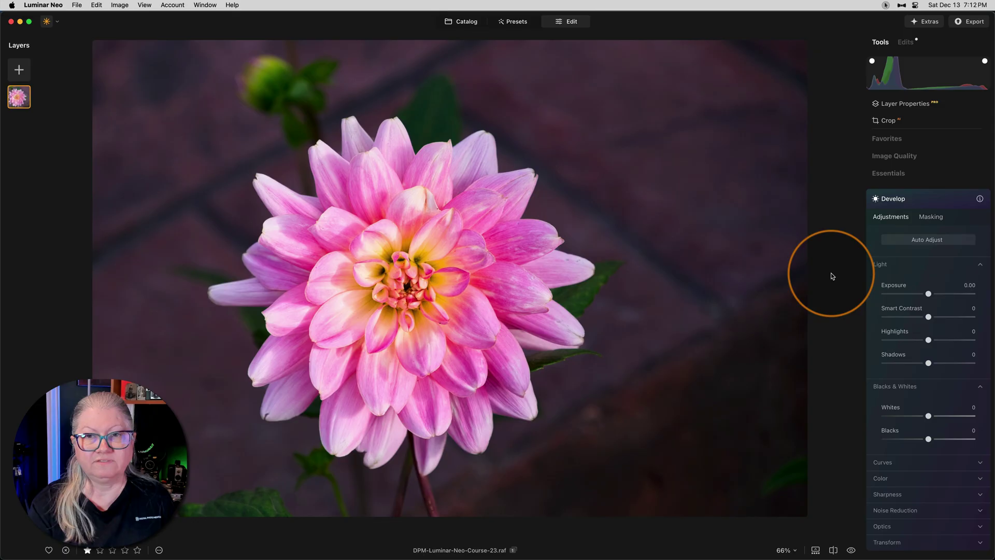
{"action": "left_click", "coordinate": [924, 198]}
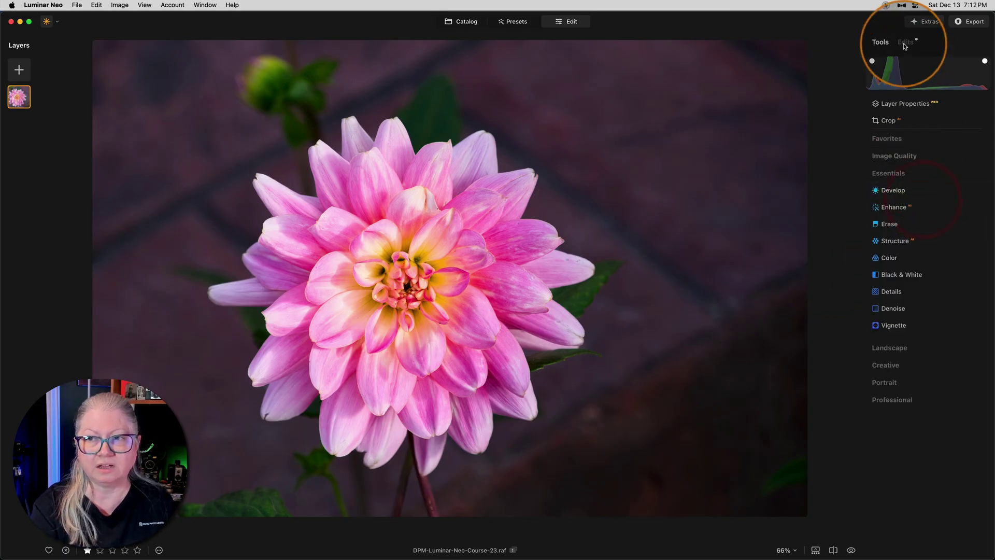
{"action": "left_click", "coordinate": [904, 43]}
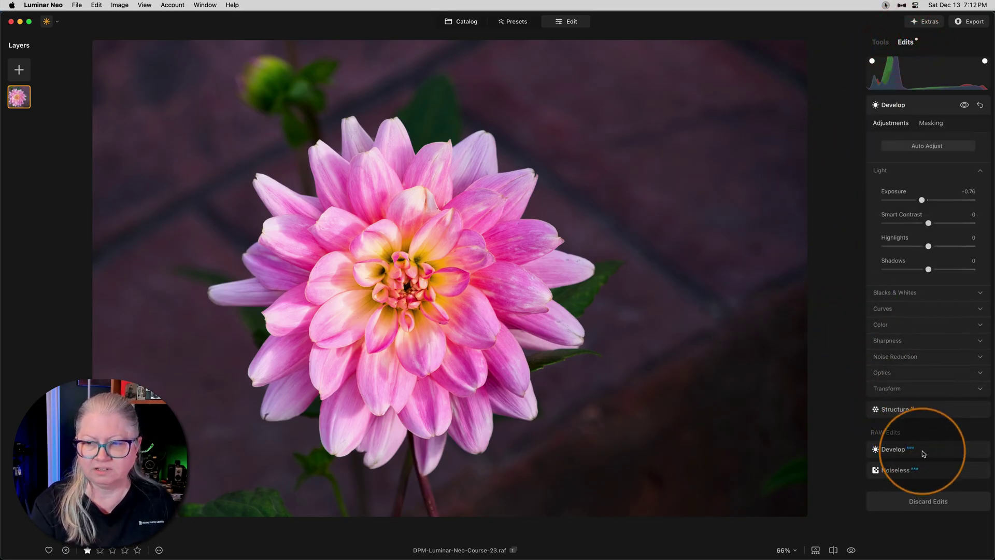
{"action": "left_click", "coordinate": [923, 452]}
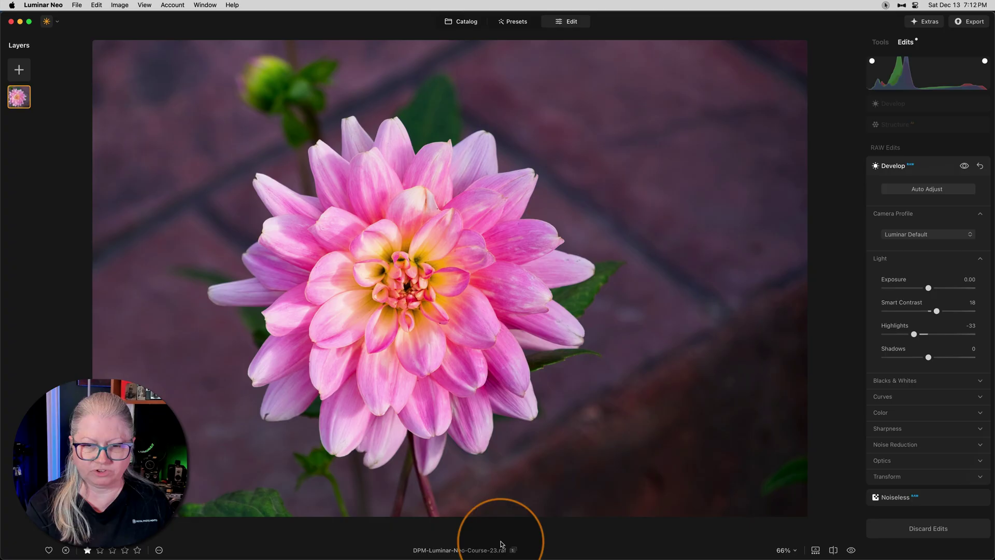
{"action": "left_click", "coordinate": [946, 238]}
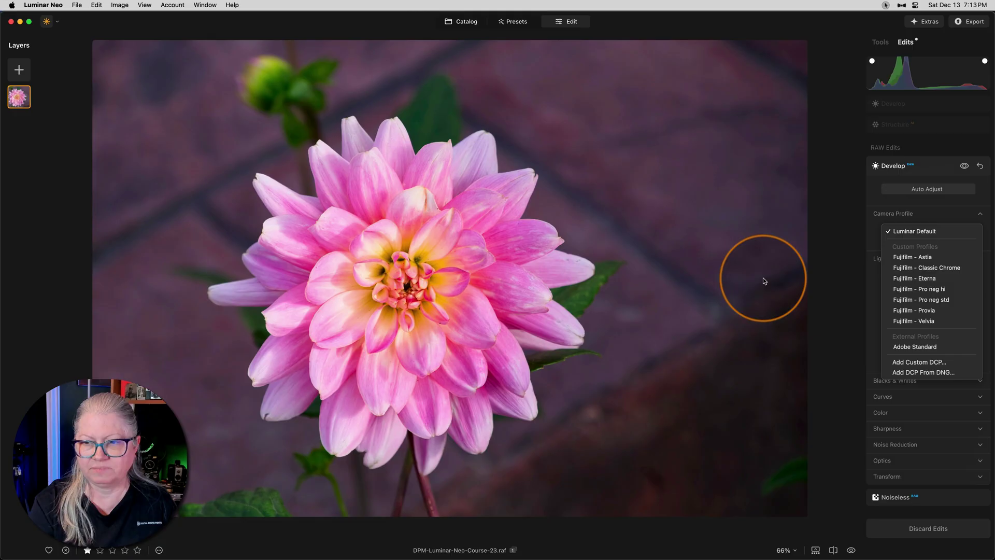
- Close the profile list keeping Luminar Default, then show the road photo's camera profiles
{"action": "left_click", "coordinate": [873, 315]}
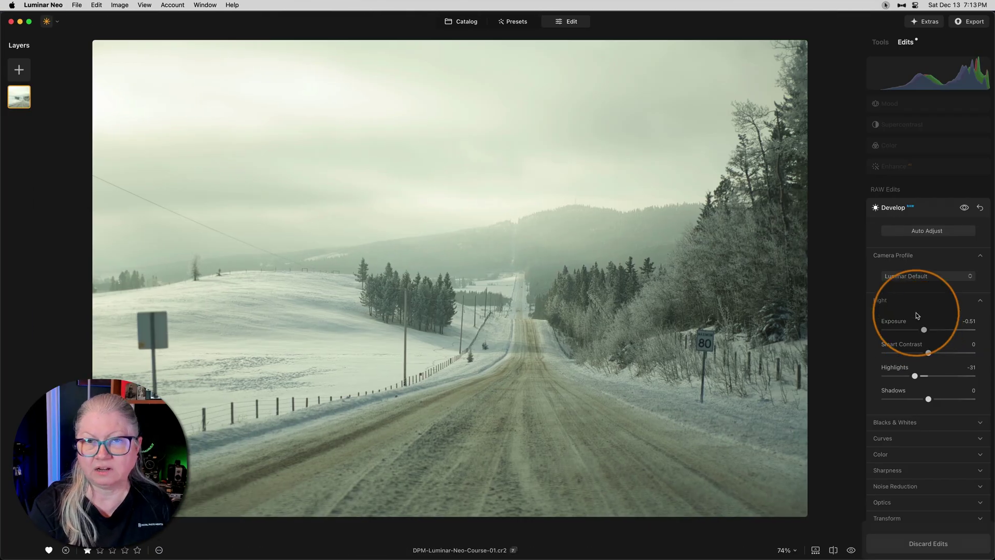
{"action": "left_click", "coordinate": [946, 278]}
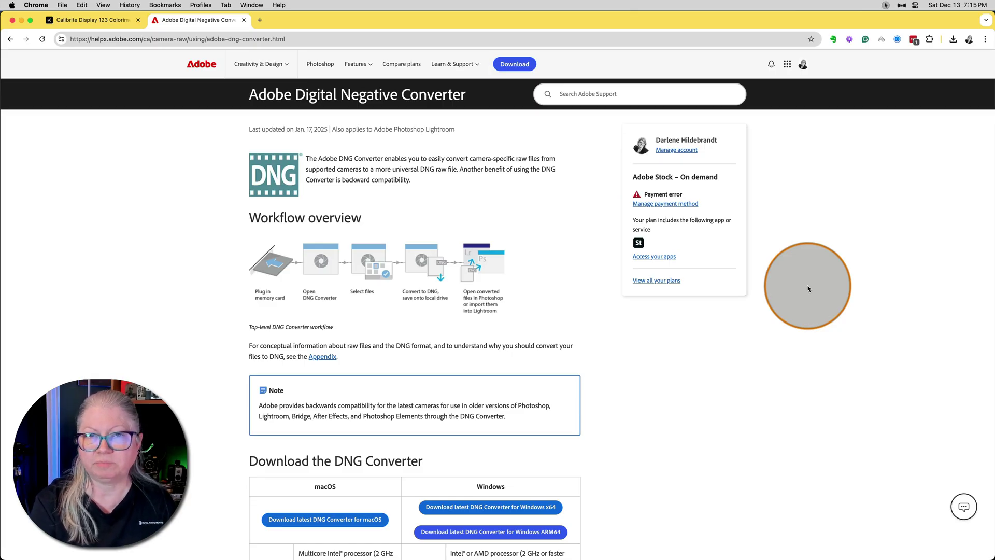
- Scroll the DNG Converter page down to its download table
{"action": "scroll", "coordinate": [808, 288], "scroll_direction": "down", "scroll_amount": 6}
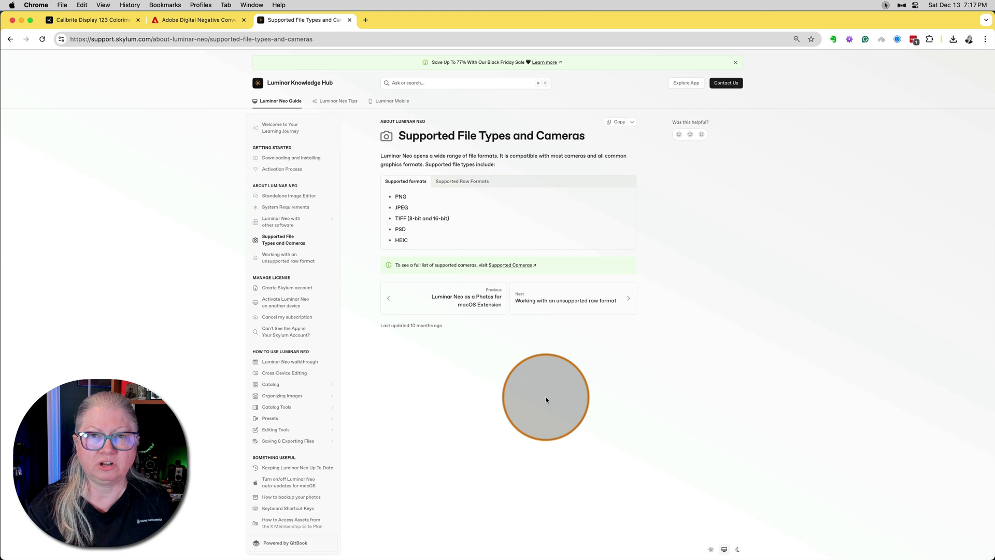
- Open the Supported Cameras PDF and scroll through its Canon entries
{"action": "left_click", "coordinate": [510, 265]}
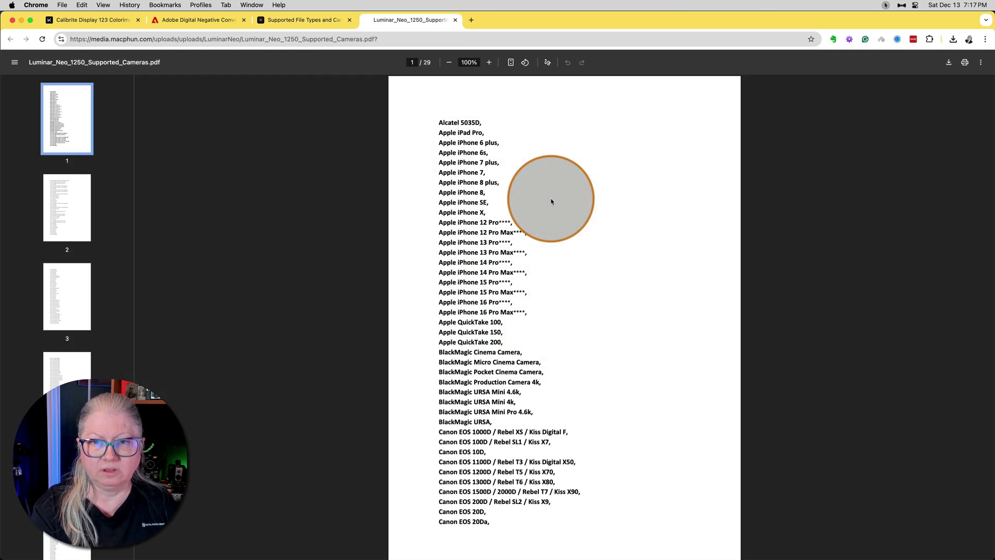
{"action": "scroll", "coordinate": [551, 201], "scroll_direction": "down", "scroll_amount": 20}
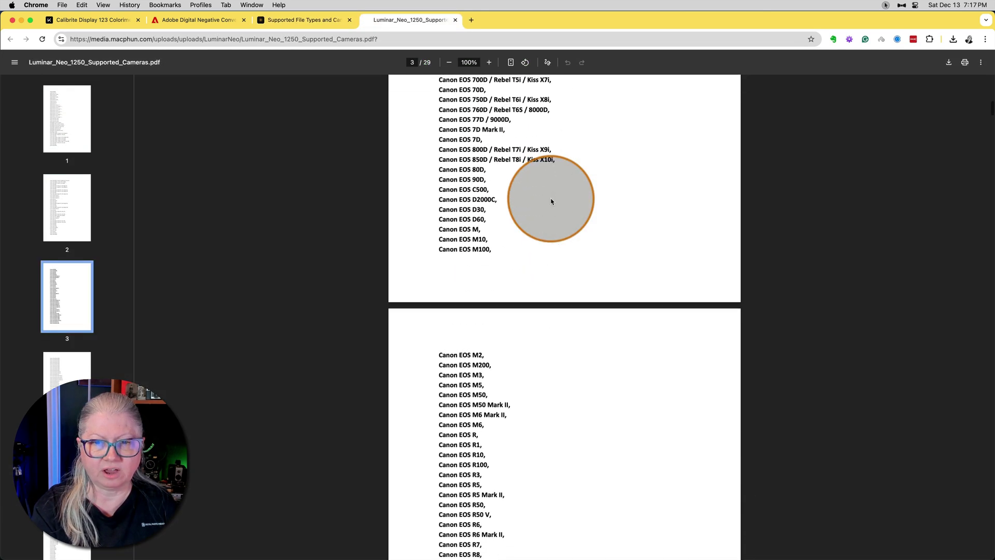
{"action": "scroll", "coordinate": [551, 201], "scroll_direction": "down", "scroll_amount": 20}
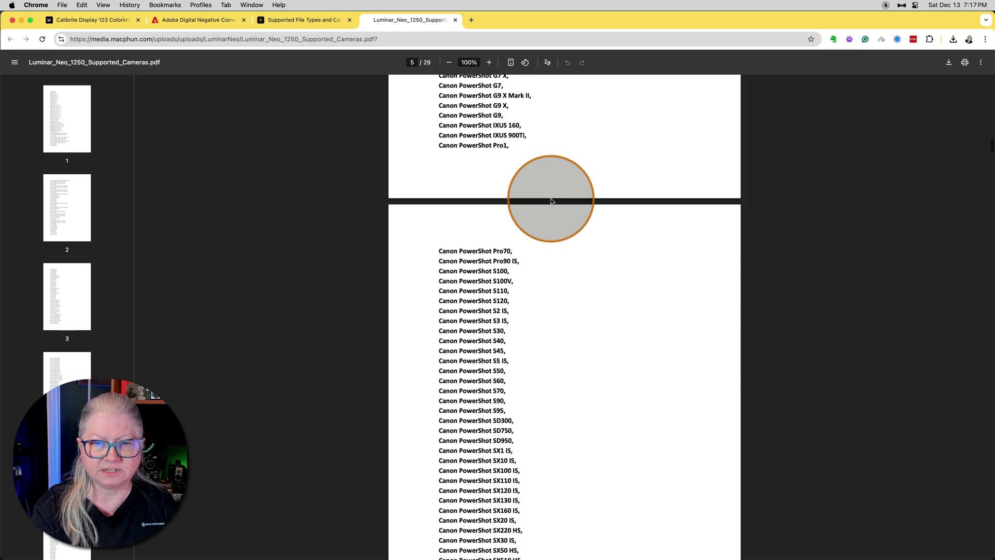
{"action": "scroll", "coordinate": [551, 201], "scroll_direction": "down", "scroll_amount": 6}
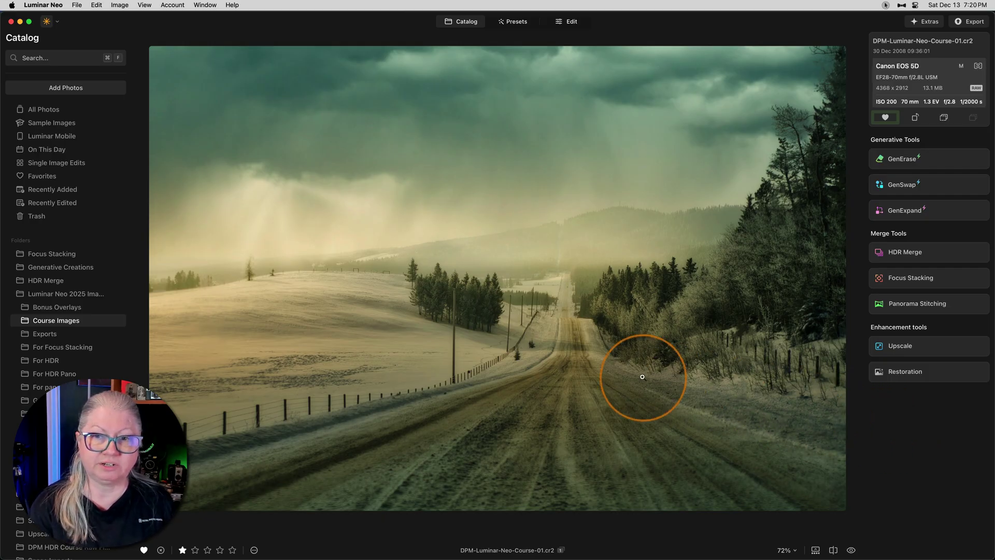
- View the road photo without its stylised edit, then switch over to Chrome
{"action": "key", "text": "backslash"}
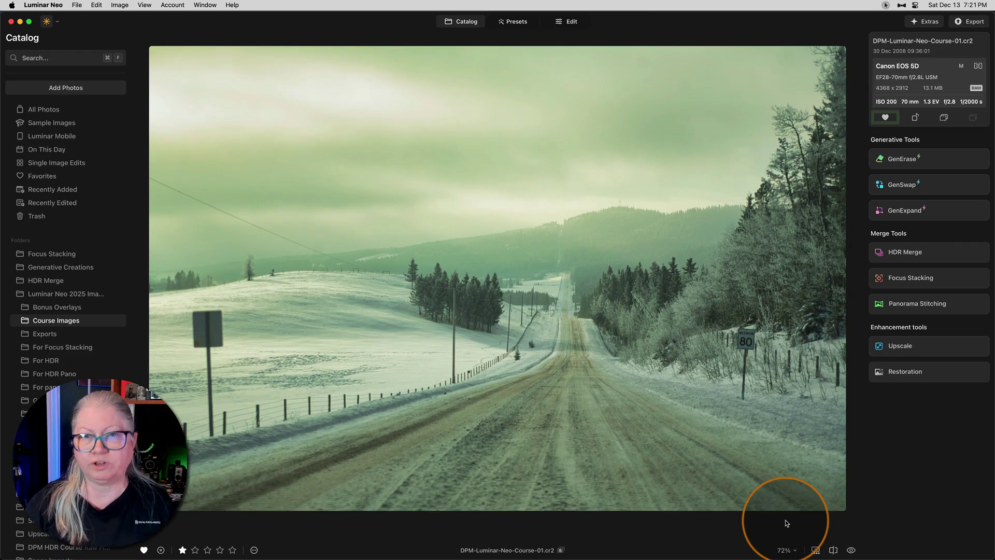
{"action": "key", "text": "ctrl+Left"}
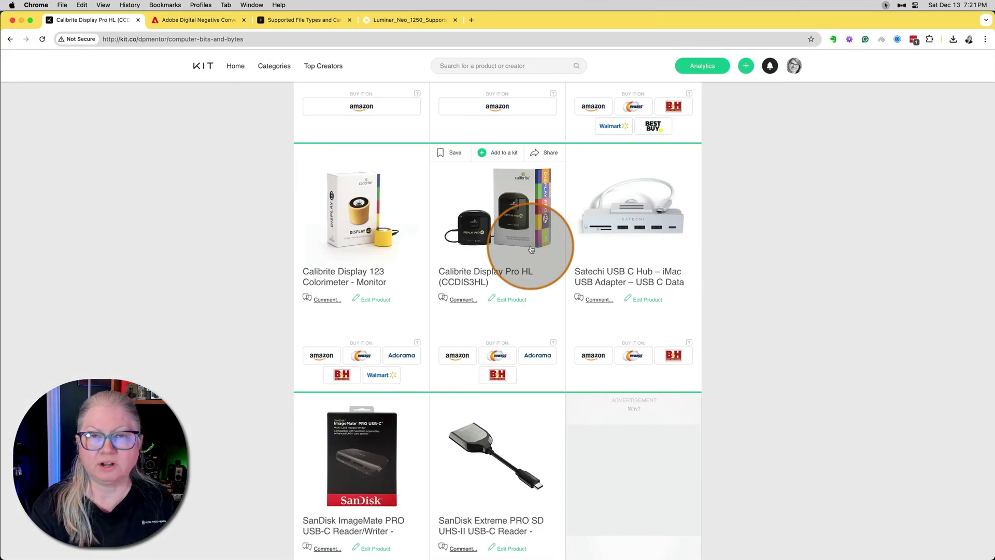
- Preview the Calibrite Display Pro HL, close it, and open the Calibrite Display 123 listing
{"action": "left_click", "coordinate": [532, 249]}
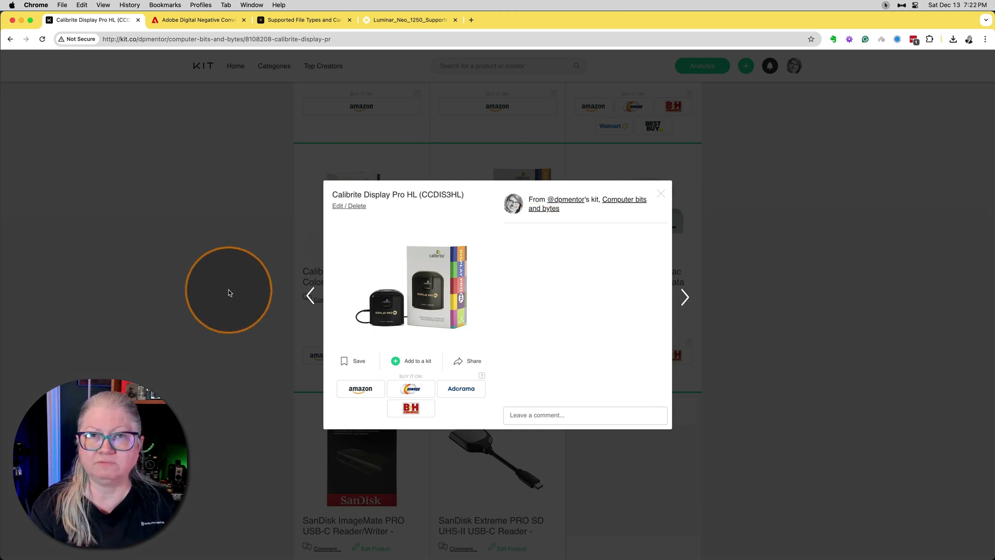
{"action": "left_click", "coordinate": [226, 292]}
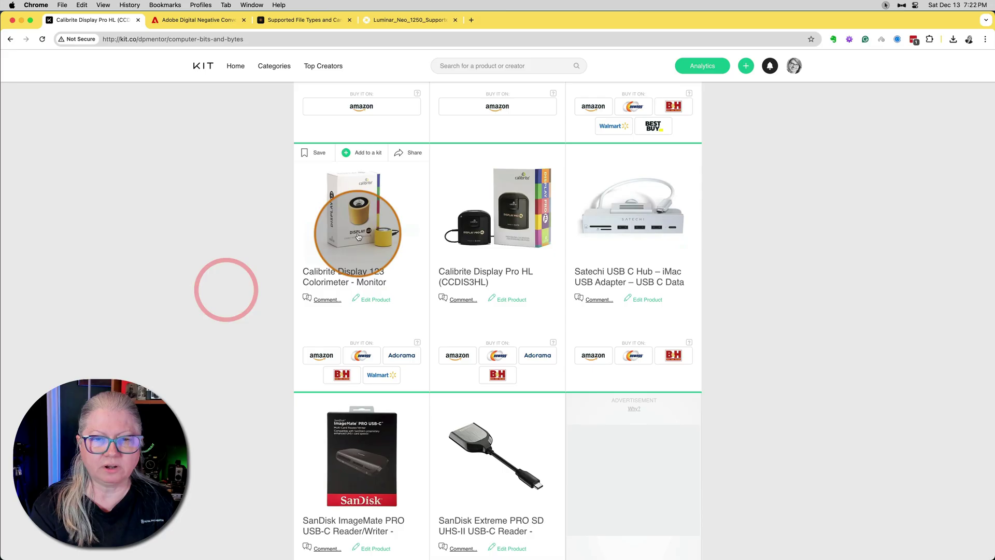
{"action": "left_click", "coordinate": [357, 230]}
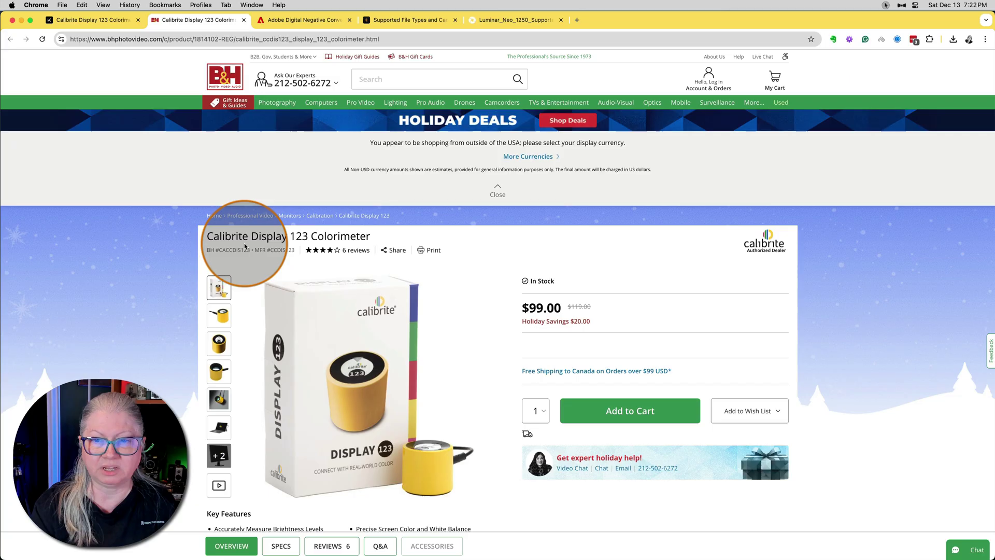
{"action": "scroll", "coordinate": [245, 245], "scroll_direction": "down", "scroll_amount": 2}
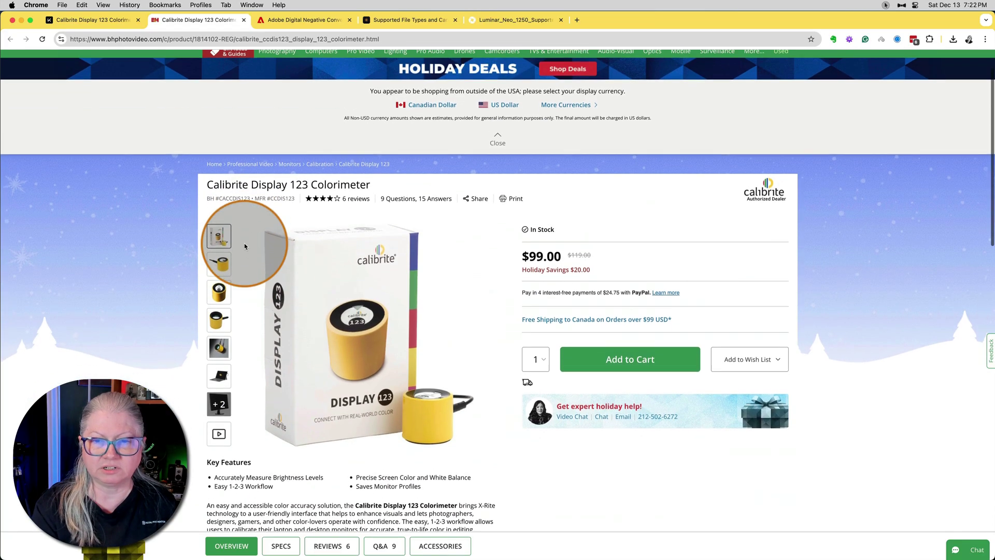
{"action": "scroll", "coordinate": [244, 244], "scroll_direction": "up", "scroll_amount": 1}
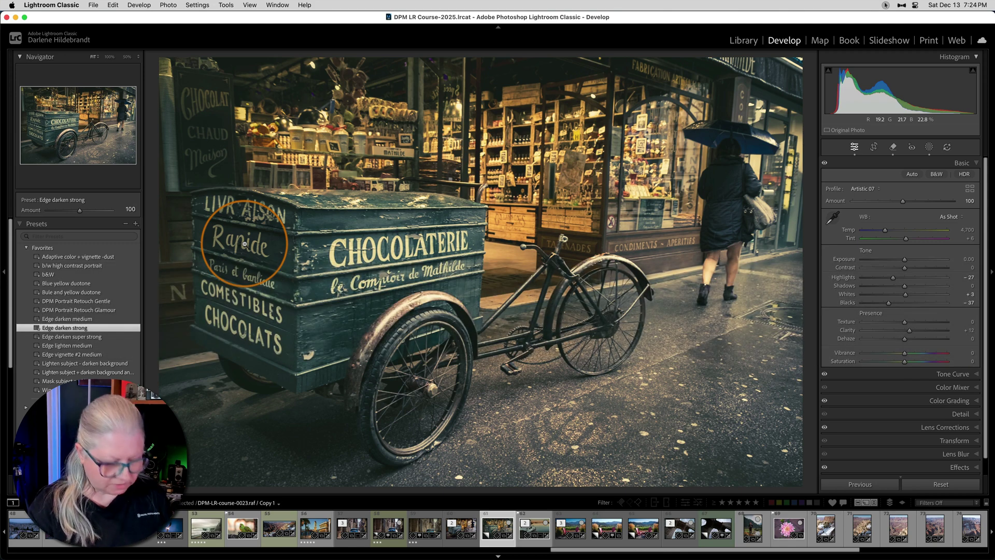
- Compare the cart photo with its unedited version and return to the Library grid
{"action": "key", "text": "backslash"}
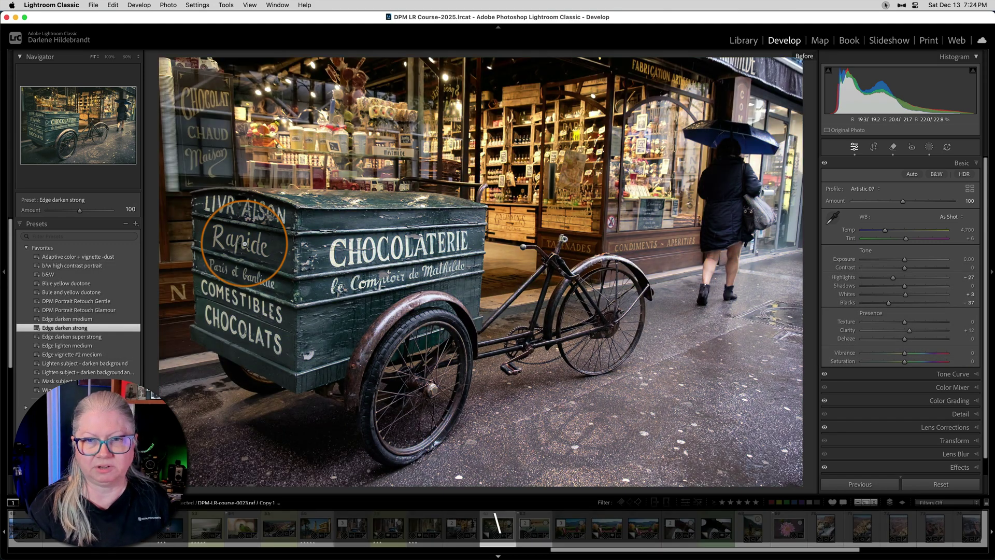
{"action": "key", "text": "backslash"}
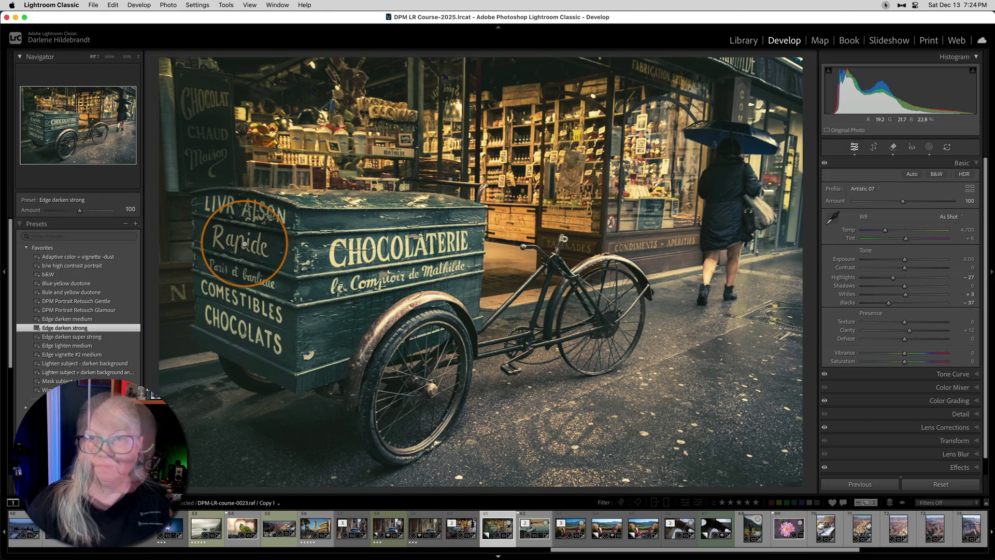
{"action": "key", "text": "g"}
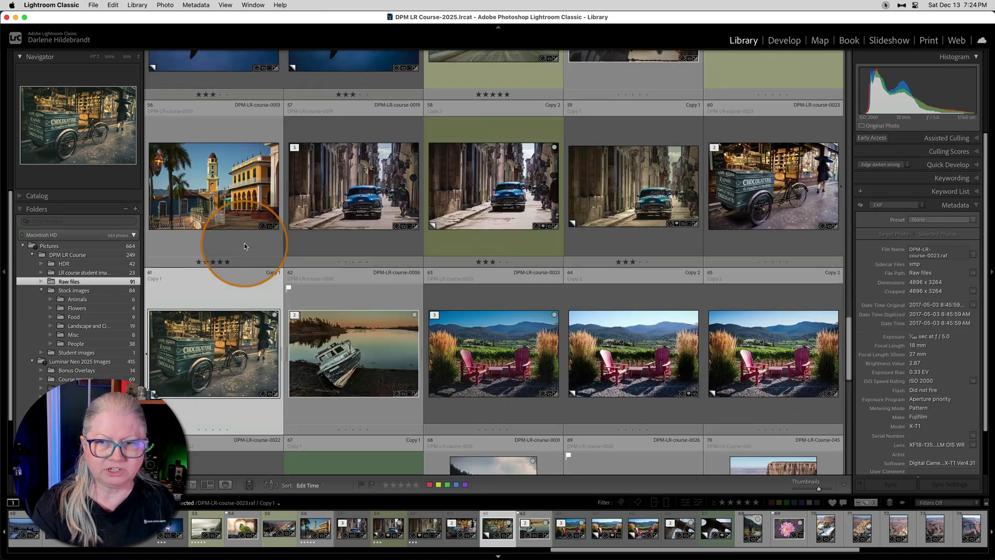
- Send a copy of the cart photo to Luminar Neo via Edit In
{"action": "scroll", "coordinate": [245, 246], "scroll_direction": "down", "scroll_amount": 1}
{"action": "right_click", "coordinate": [203, 303]}
{"action": "mouse_move", "coordinate": [218, 311]}
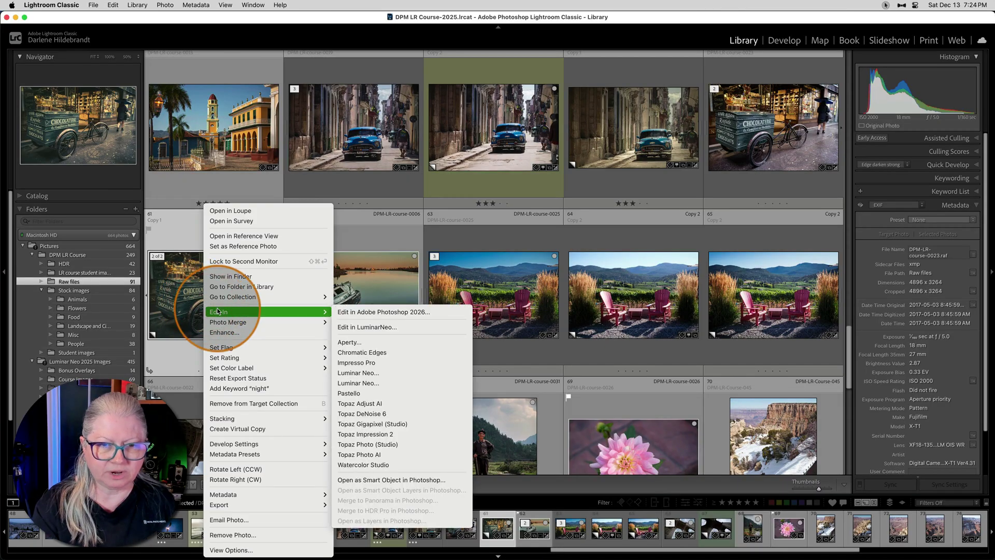
{"action": "left_click", "coordinate": [349, 328]}
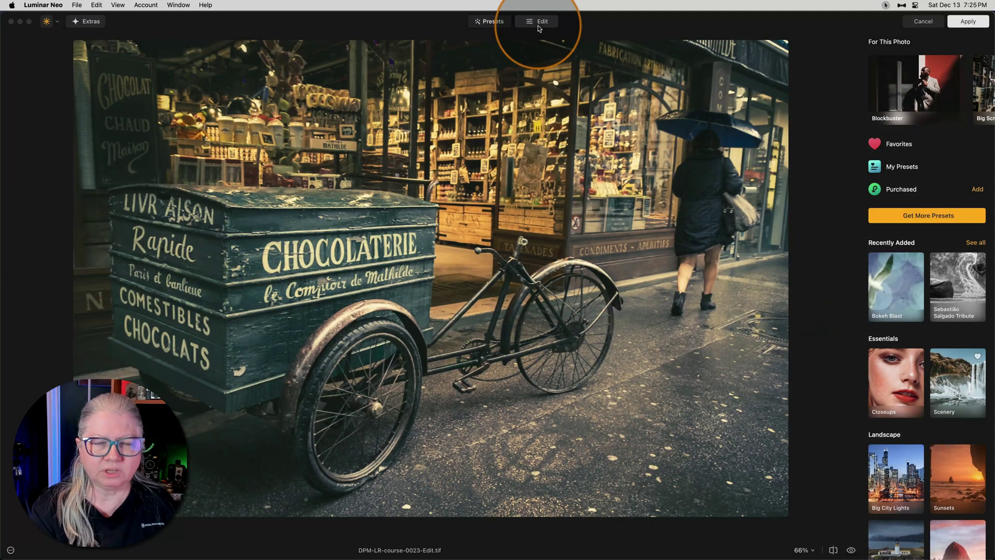
{"action": "left_click", "coordinate": [538, 22]}
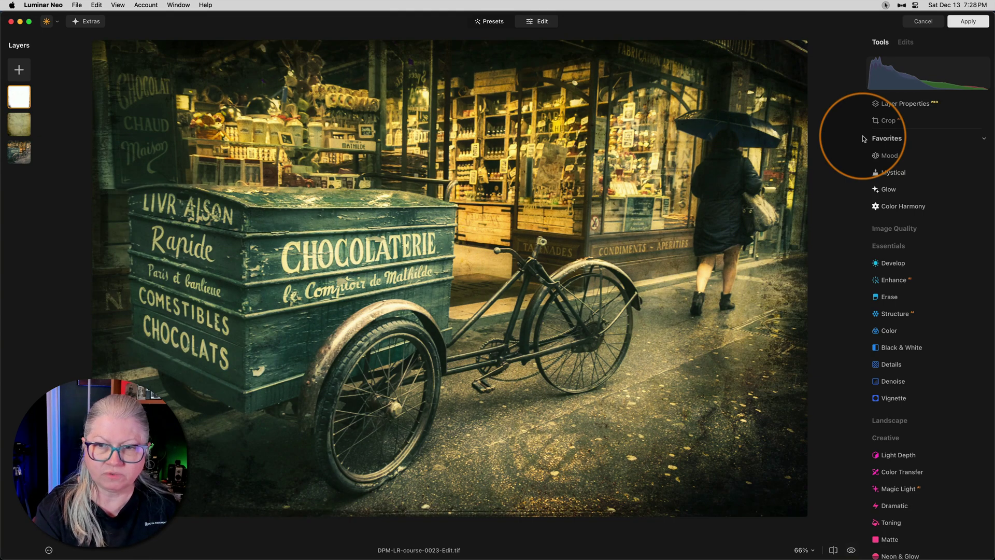
- Apply the textured edit so the DPM-LR-course-0023-Edit TIFF returns to Lightroom Classic
{"action": "left_click", "coordinate": [968, 22]}
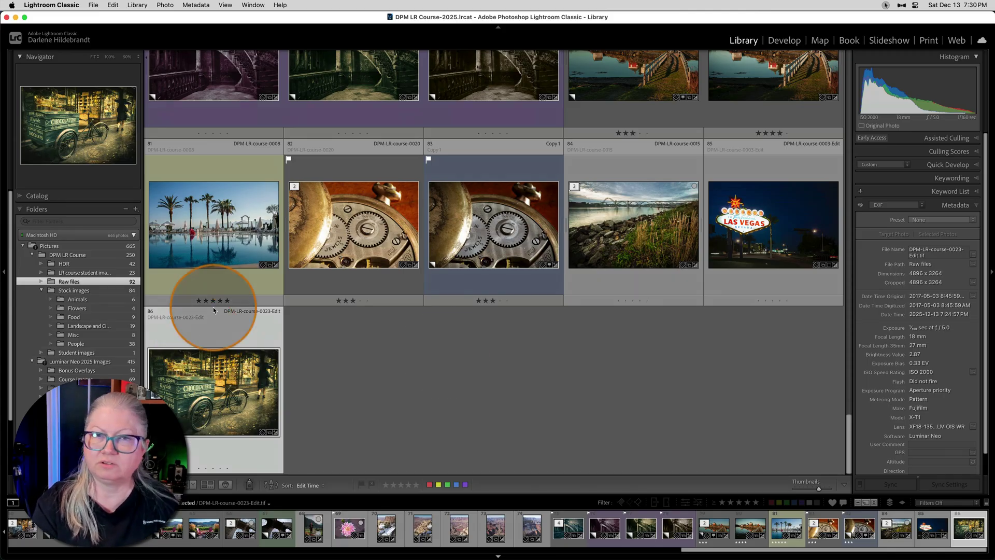
- Select the original DPM-LR-course-0023.raf Copy 1 cart photo in the Raw files grid
{"action": "scroll", "coordinate": [214, 310], "scroll_direction": "up", "scroll_amount": 10}
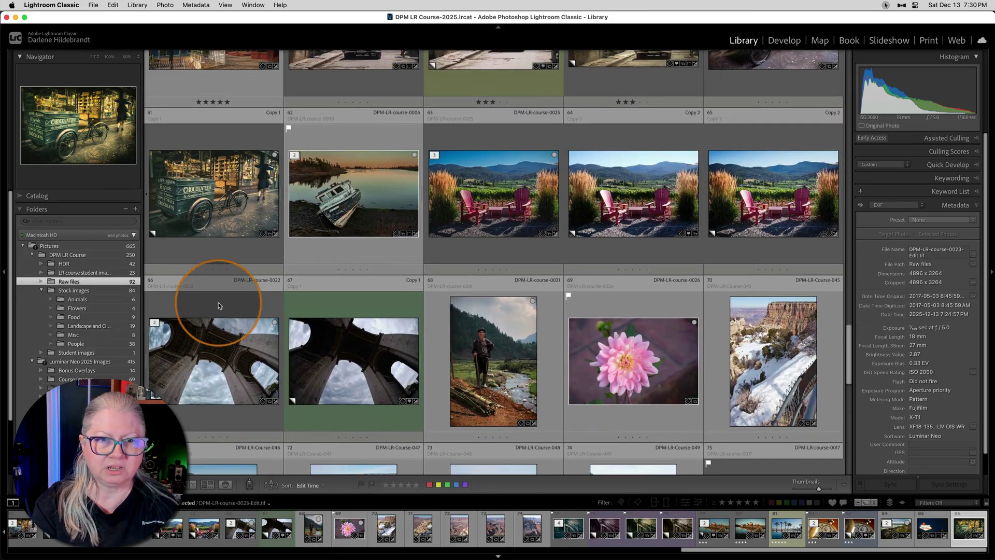
{"action": "left_click", "coordinate": [228, 228]}
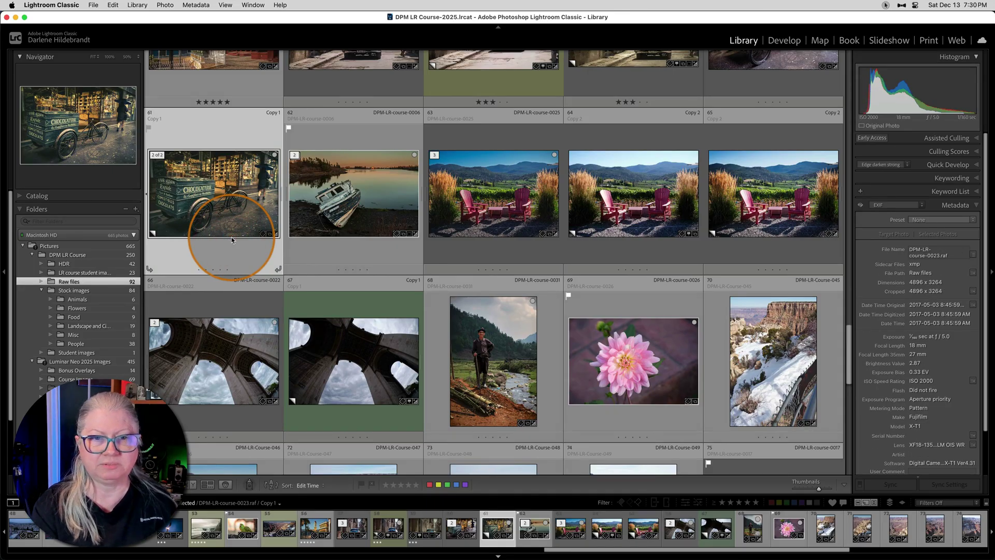
{"action": "scroll", "coordinate": [251, 243], "scroll_direction": "down", "scroll_amount": 3}
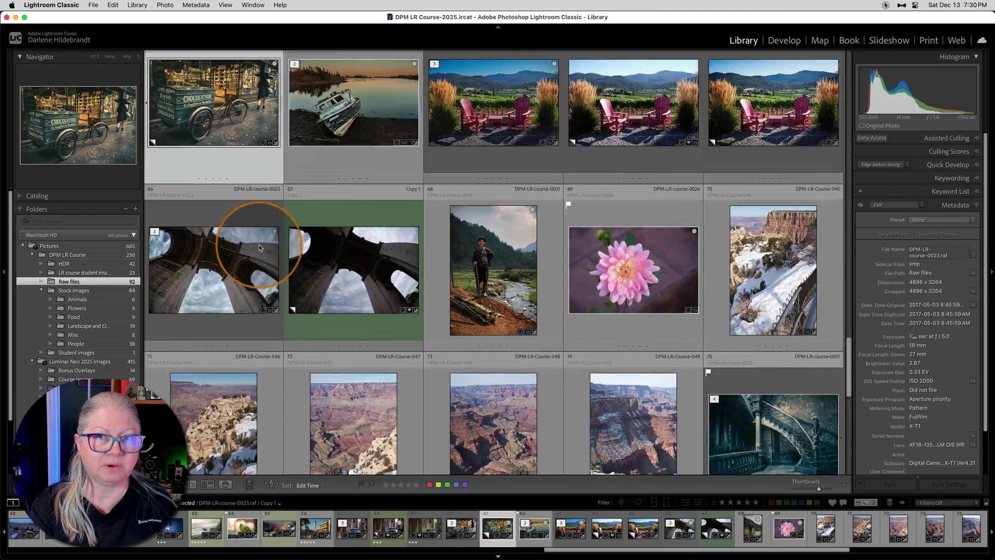
{"action": "scroll", "coordinate": [259, 247], "scroll_direction": "up", "scroll_amount": 2}
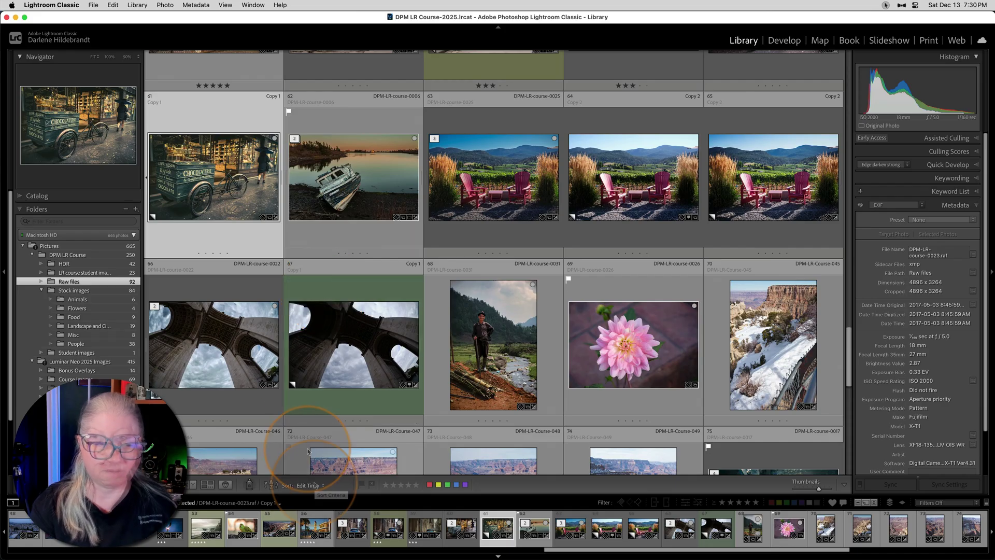
- Bring back the toolbar and set the grid's sort order to File Name
{"action": "key", "text": "t"}
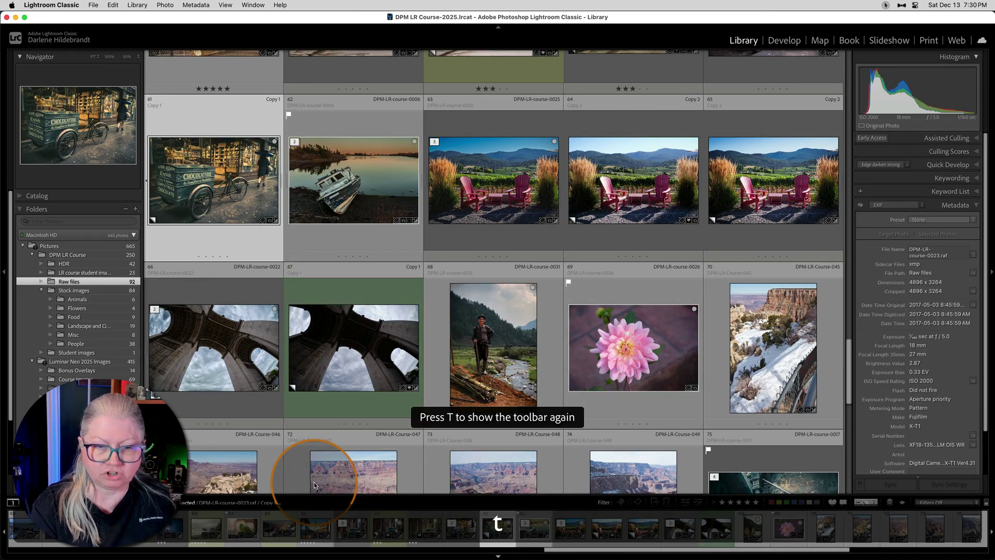
{"action": "key", "text": "t"}
{"action": "left_click", "coordinate": [306, 485]}
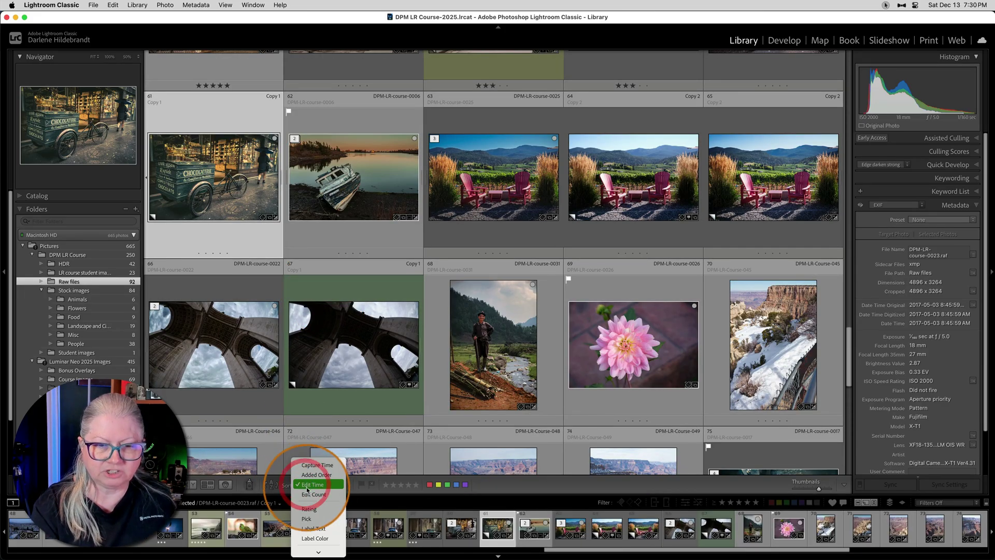
{"action": "left_click", "coordinate": [309, 471]}
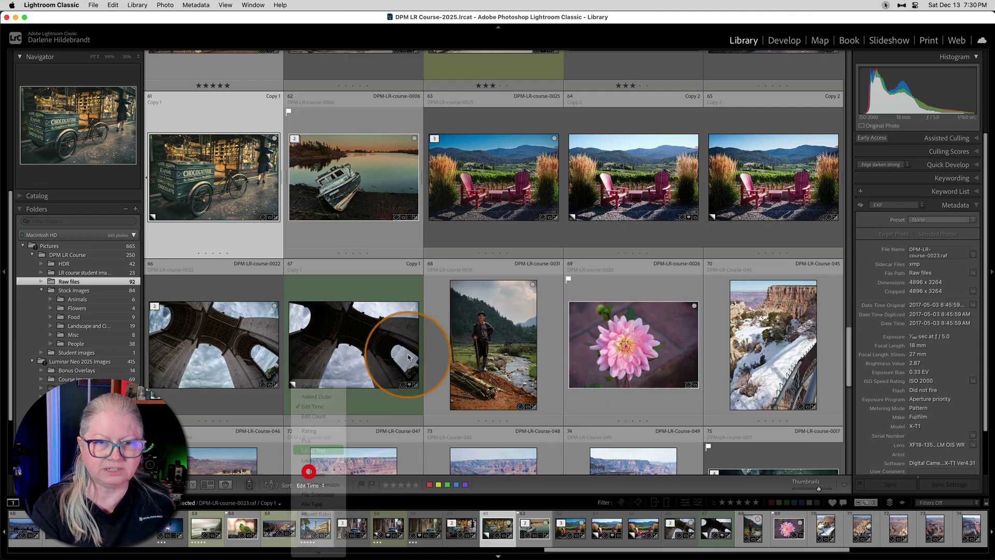
- View the Luminar-edited chocolaterie cart DPM-LR-course-0023-Edit.tif full-size in Loupe
{"action": "scroll", "coordinate": [464, 341], "scroll_direction": "up", "scroll_amount": 3}
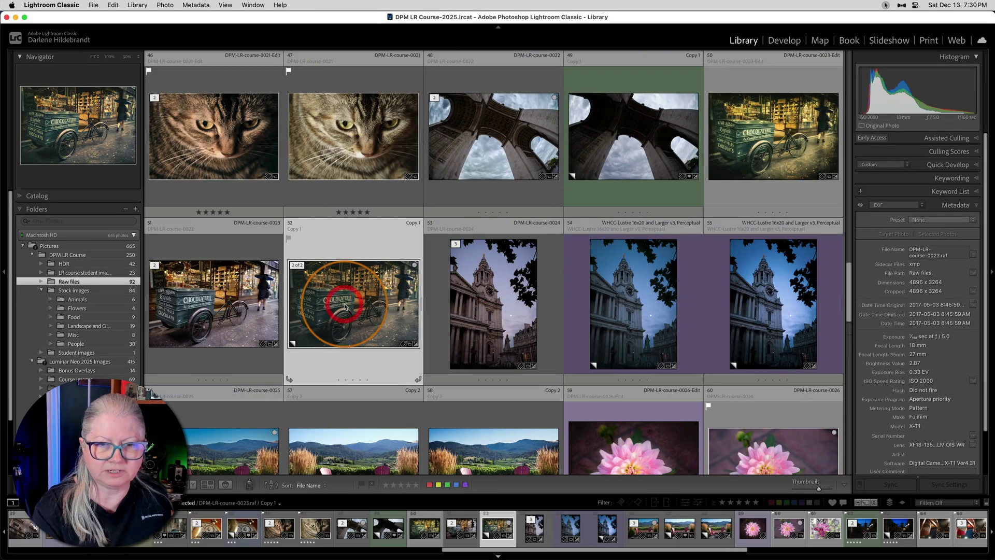
{"action": "double_click", "coordinate": [344, 304]}
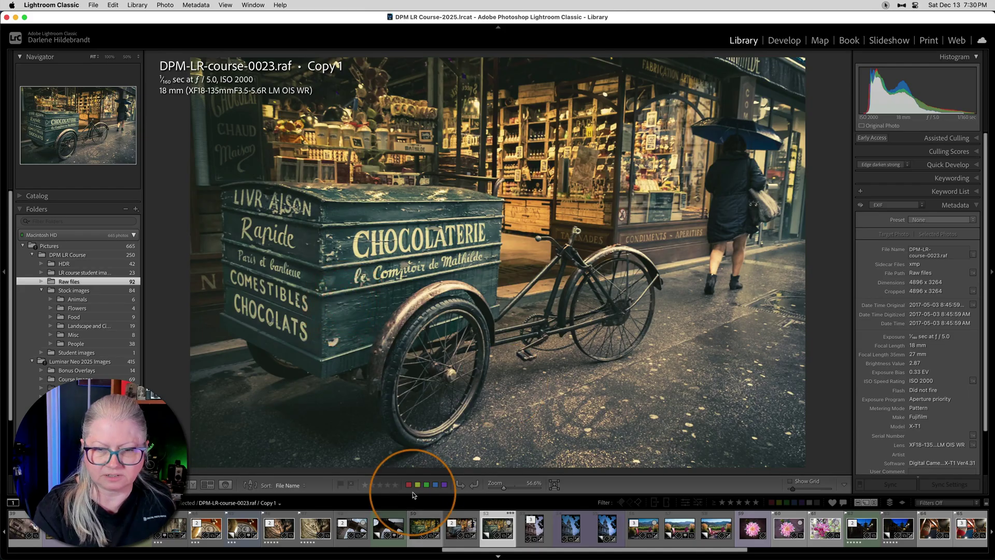
{"action": "left_click", "coordinate": [424, 528]}
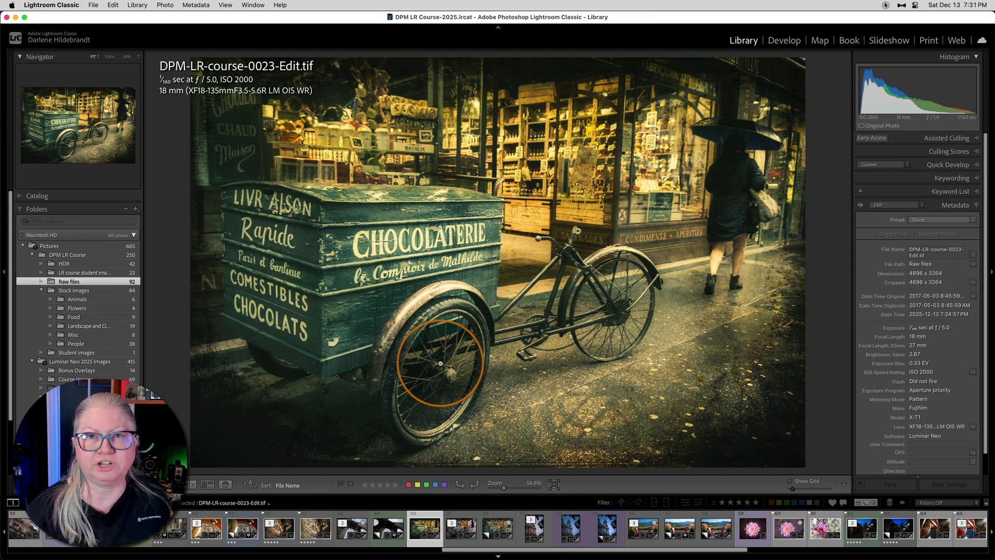
- Switch to Luminar Neo and uninstall its Lightroom Classic plugin
{"action": "key", "text": "super"}
{"action": "key", "text": "super+Tab"}
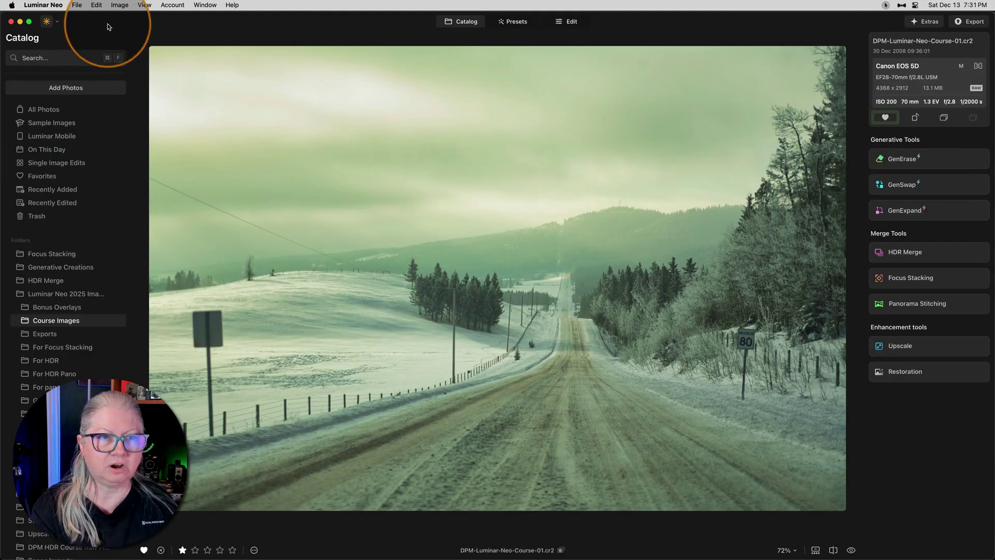
{"action": "left_click", "coordinate": [43, 6]}
{"action": "left_click", "coordinate": [46, 48]}
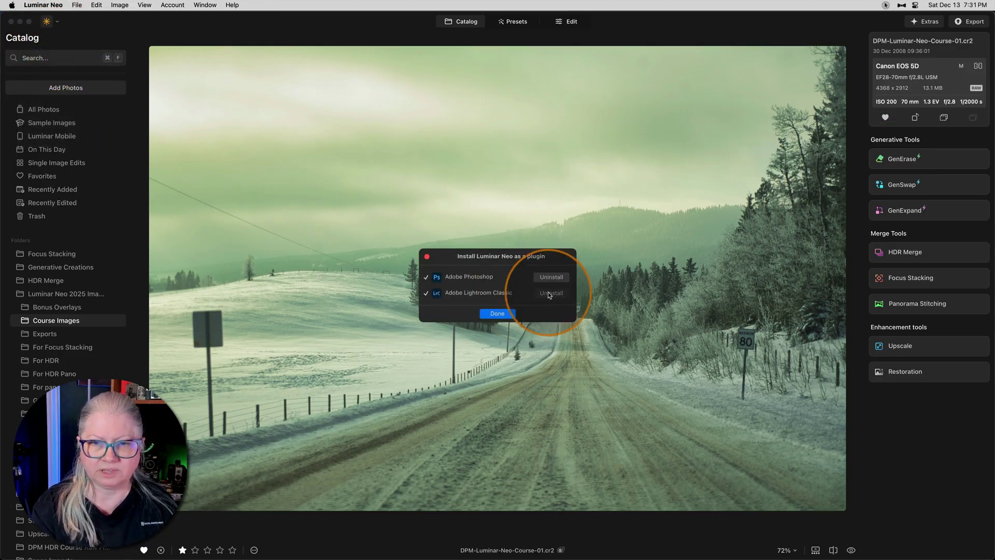
{"action": "left_click", "coordinate": [550, 293]}
{"action": "left_click", "coordinate": [470, 363]}
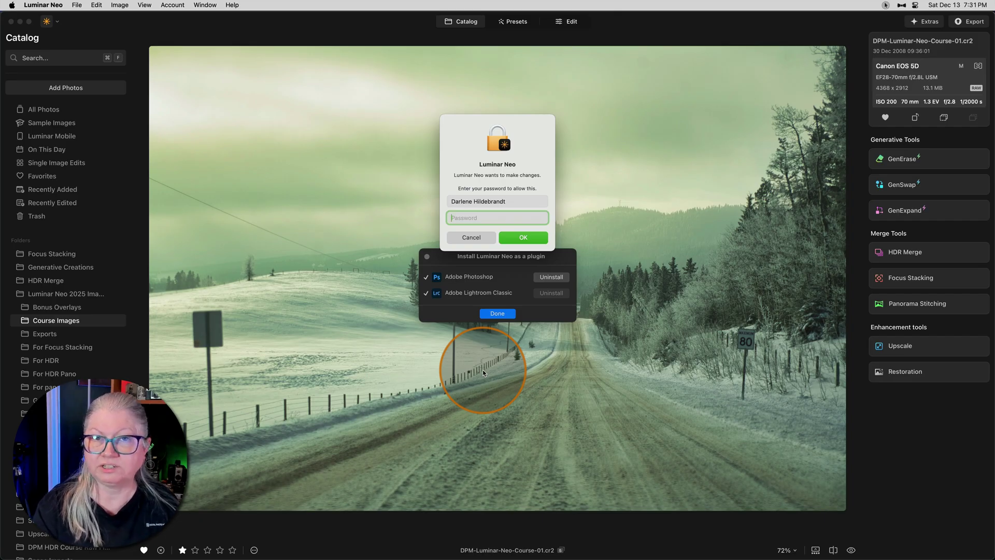
- Authorize the change, reinstall the Lightroom Classic plugin, and acknowledge the restart warning
{"action": "key", "text": "Escape"}
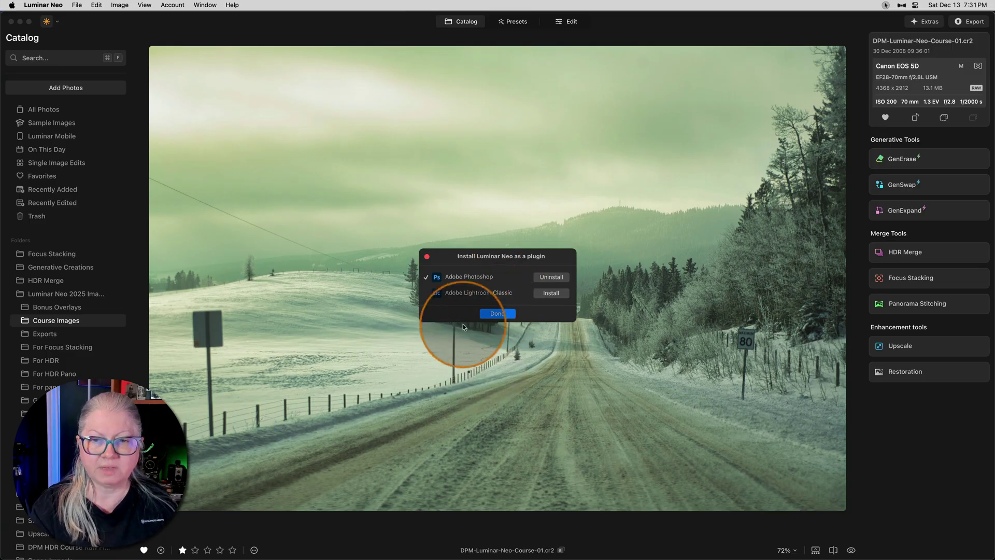
{"action": "left_click", "coordinate": [551, 294]}
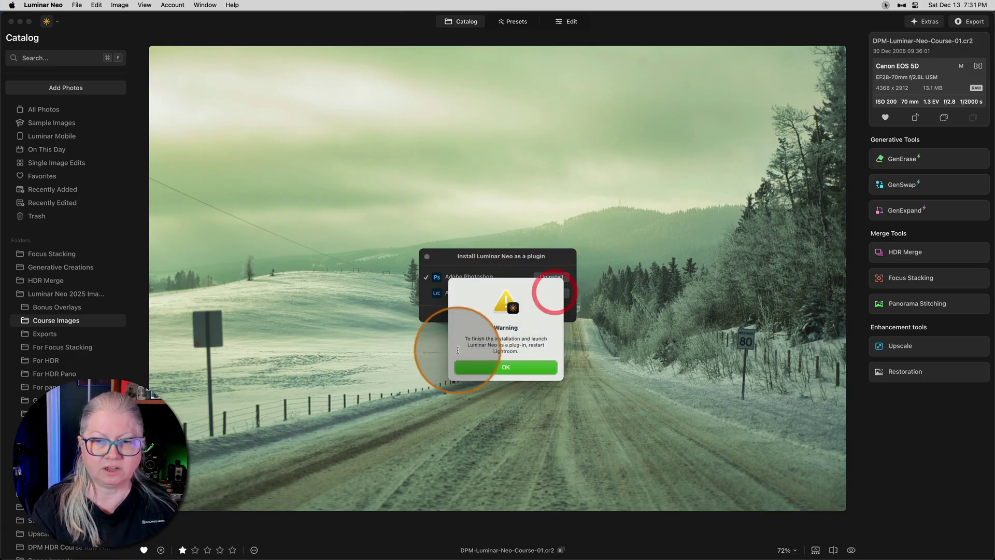
{"action": "left_click", "coordinate": [537, 360]}
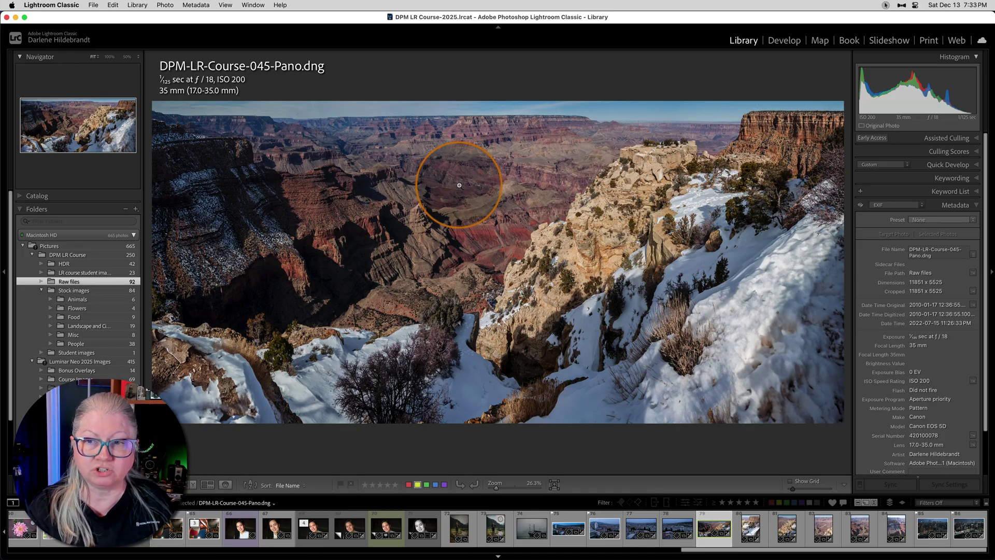
- Choose Edit In > Edit in Luminar Neo for the Grand Canyon panorama
{"action": "right_click", "coordinate": [445, 182]}
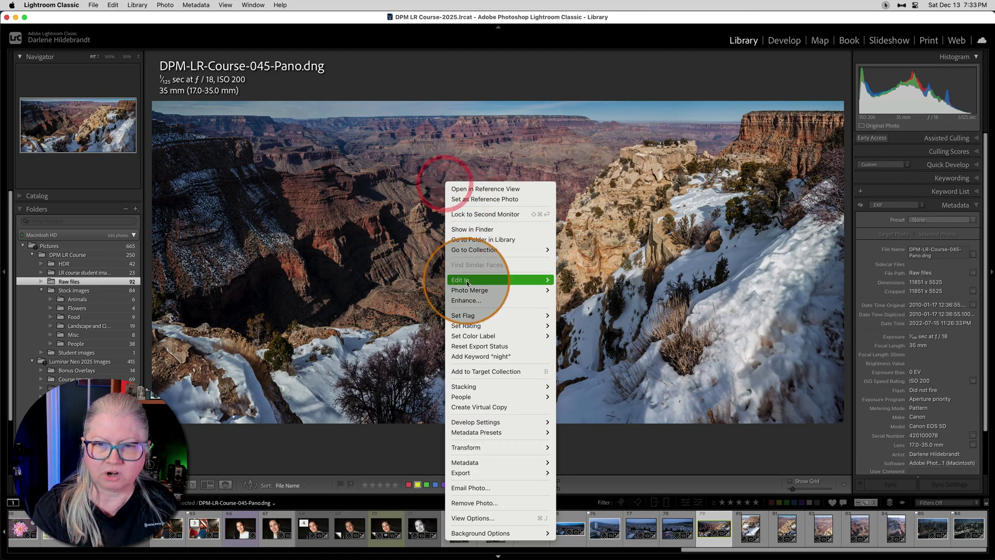
{"action": "mouse_move", "coordinate": [543, 280]}
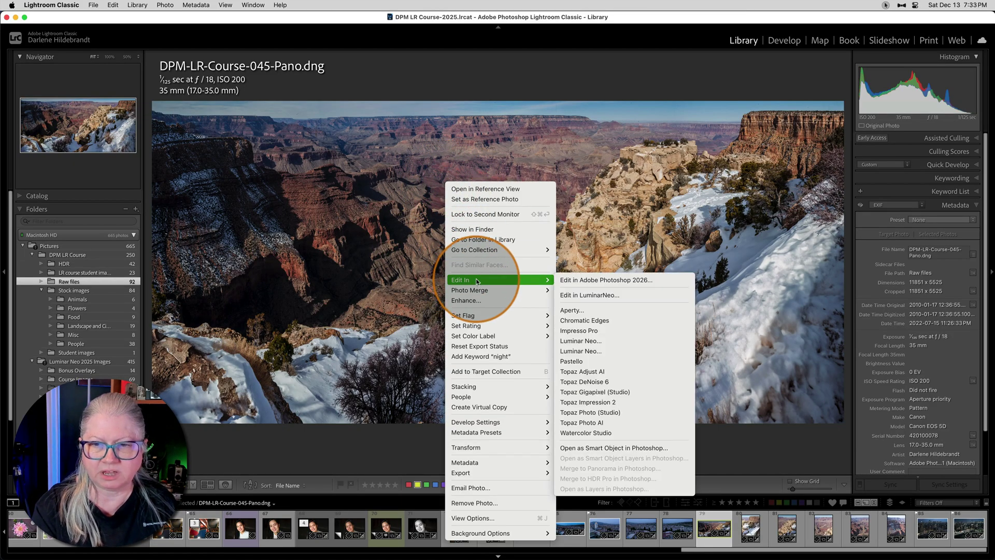
{"action": "left_click", "coordinate": [601, 296]}
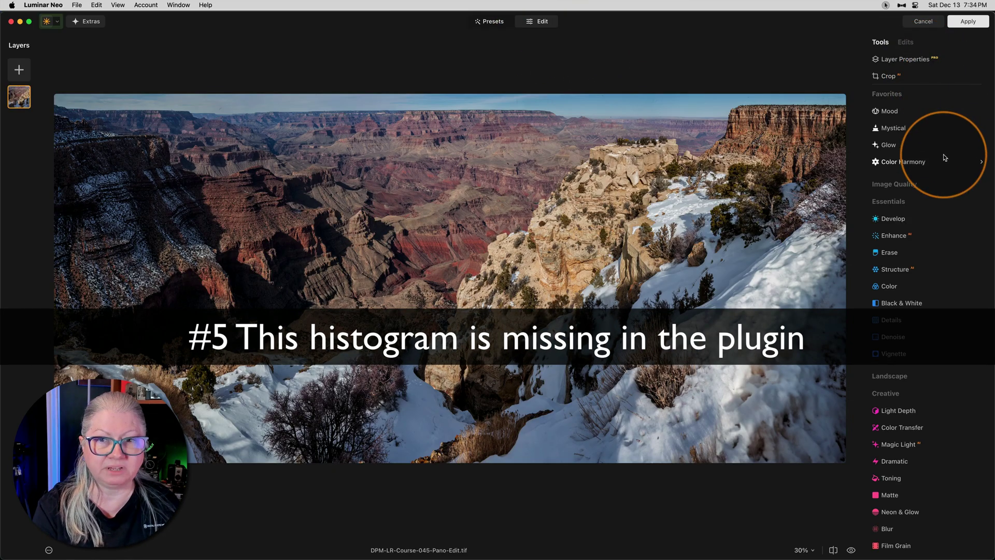
- Edit the panorama copy in Luminar Neo and turn on View > Show Histogram
{"action": "left_click", "coordinate": [200, 53]}
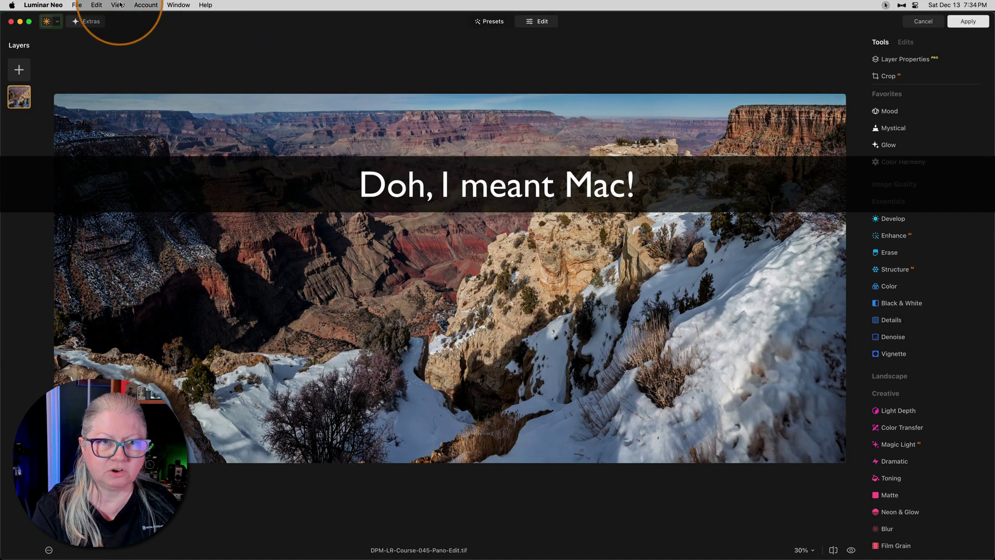
{"action": "left_click", "coordinate": [119, 5]}
{"action": "left_click", "coordinate": [132, 153]}
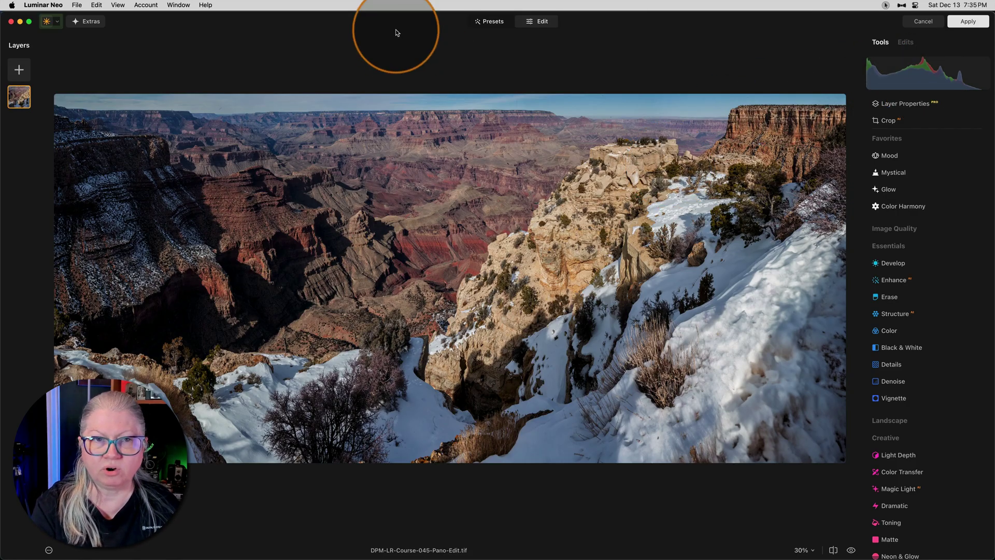
- Check the application and View menus to confirm the histogram is enabled
{"action": "left_click", "coordinate": [58, 23]}
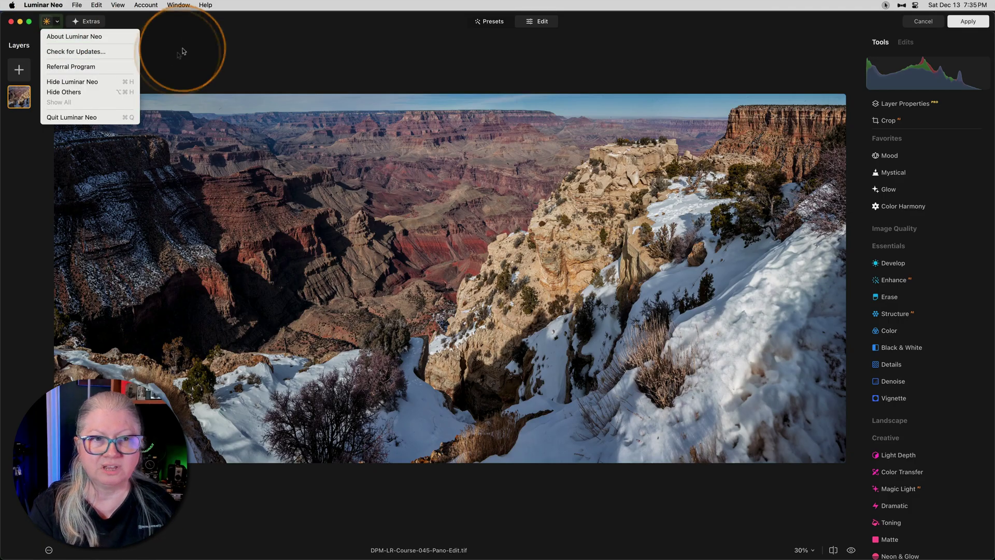
{"action": "left_click", "coordinate": [217, 56]}
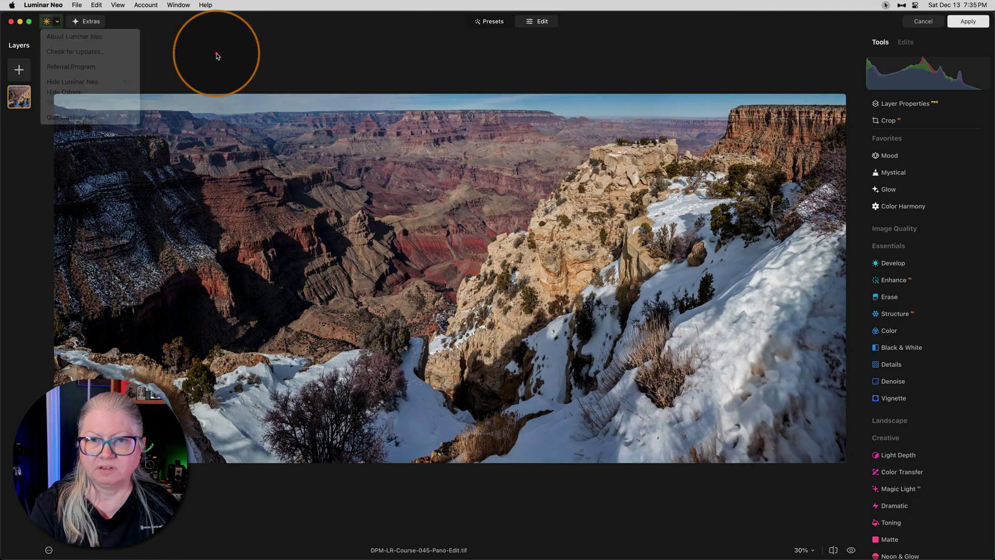
{"action": "left_click", "coordinate": [643, 187]}
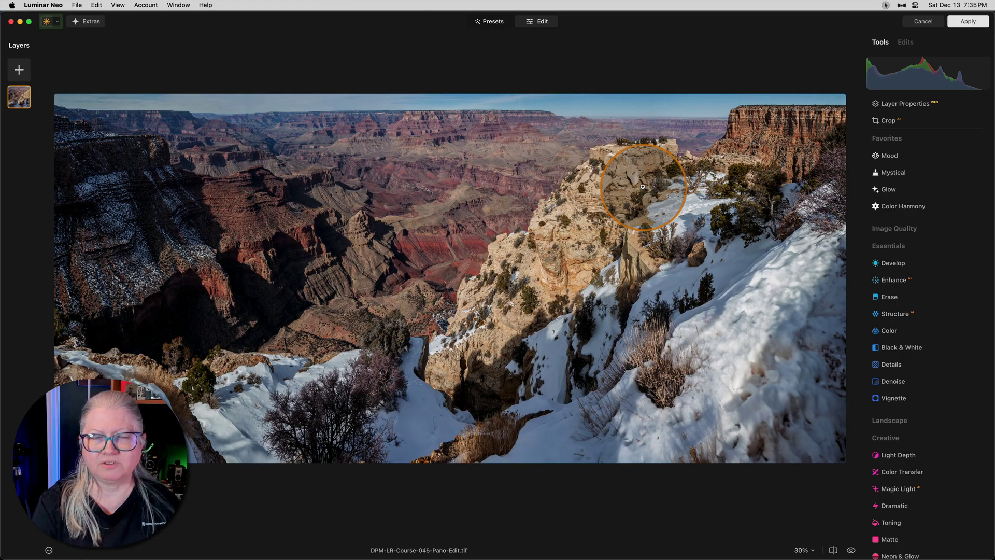
{"action": "left_click", "coordinate": [118, 5]}
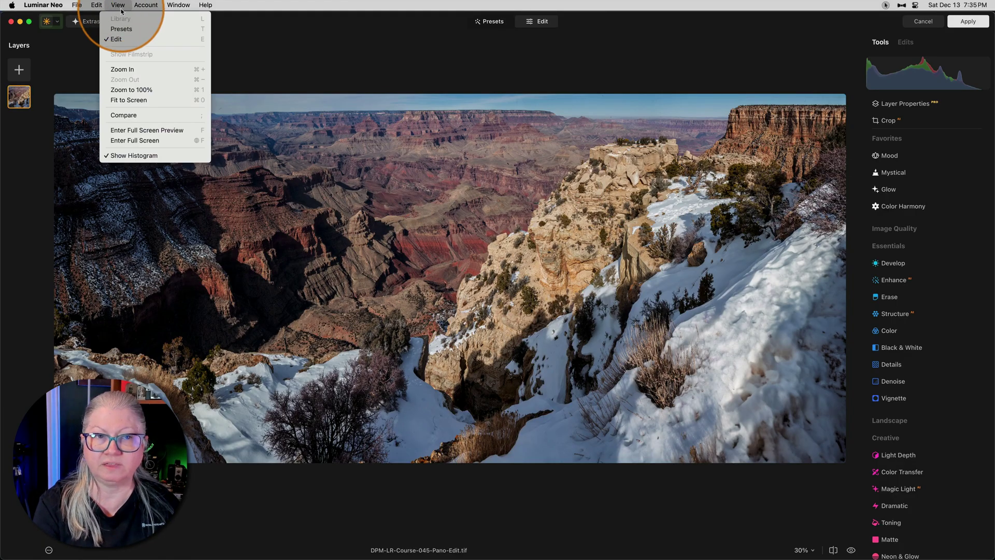
{"action": "left_click", "coordinate": [343, 56]}
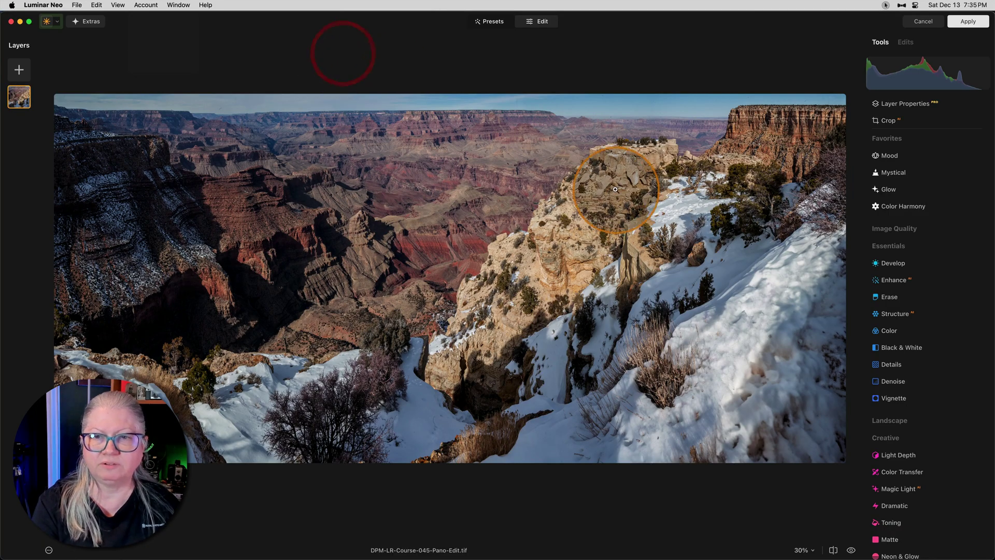